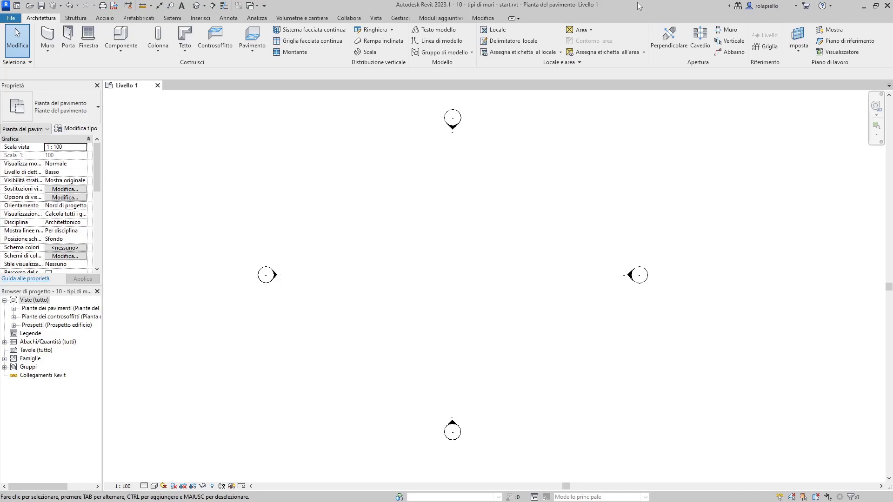
- Start an architectural wall using the Generico - 300 mm basic wall type
left_click(48, 52)
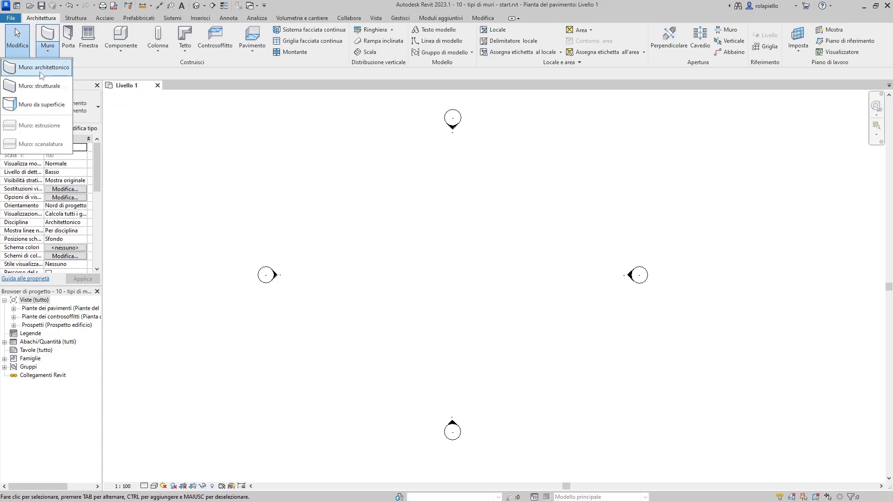
left_click(37, 67)
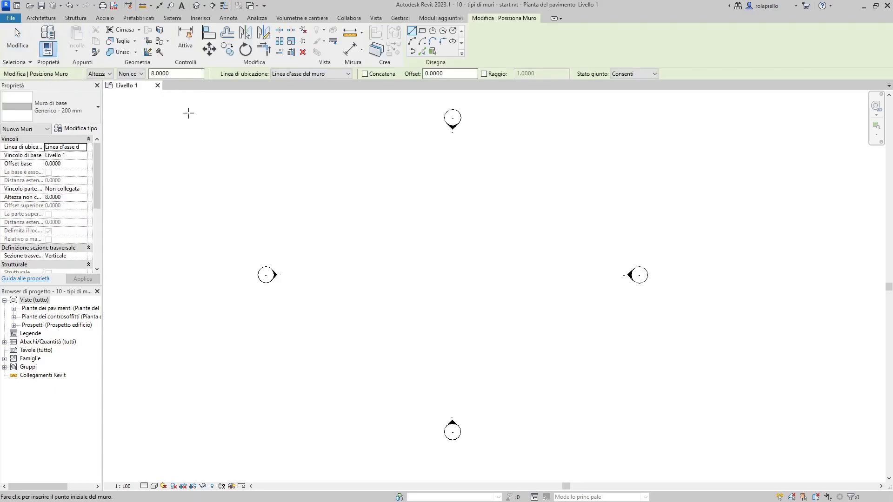
left_click(98, 108)
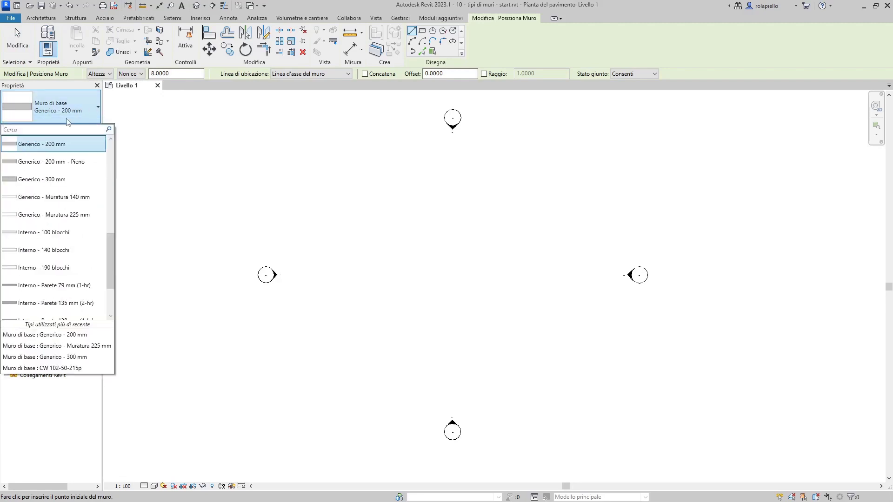
left_click(49, 180)
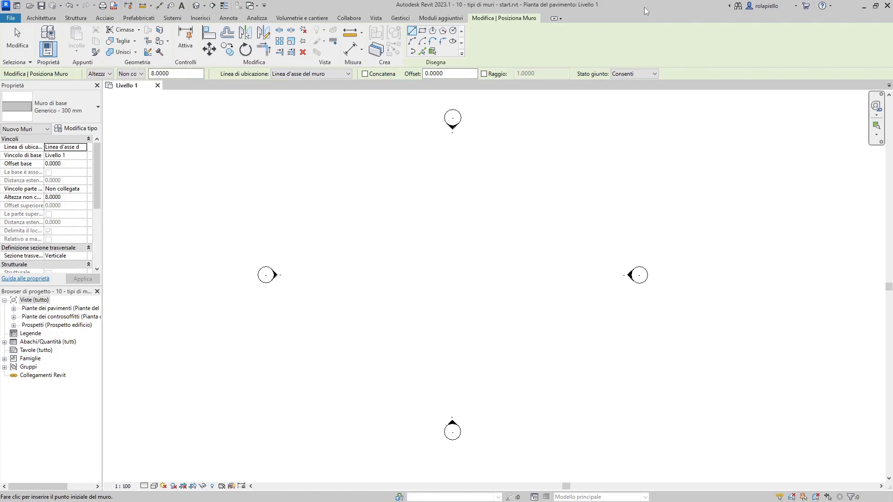
- Show Type Properties for Generico - 300 mm and review its type parameters
left_click(80, 128)
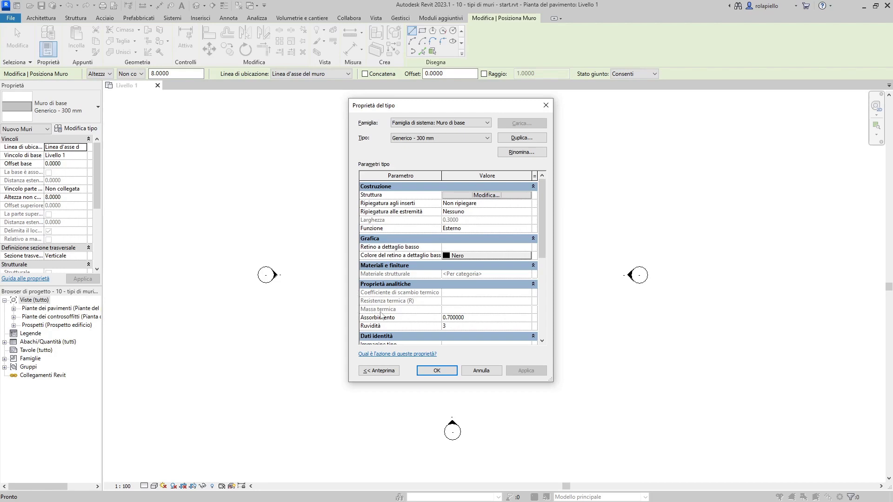
mouse_move(378, 309)
scroll(378, 307, "down", 2)
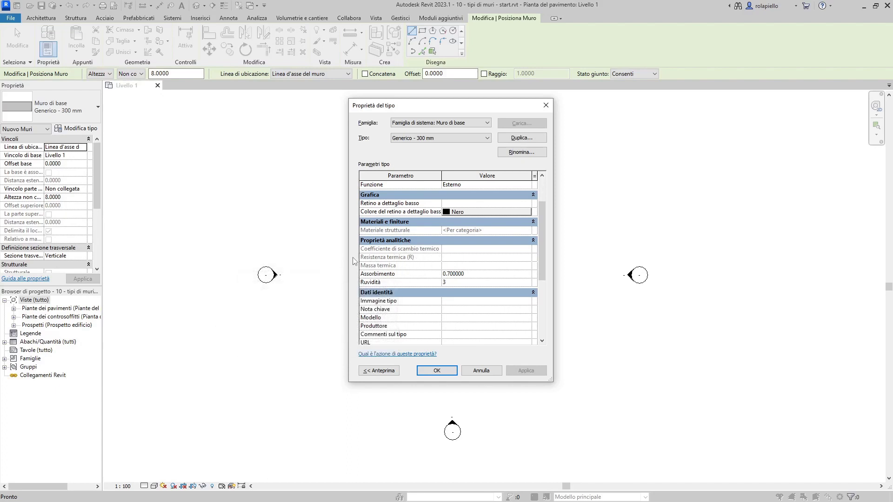
scroll(407, 322, "down", 1)
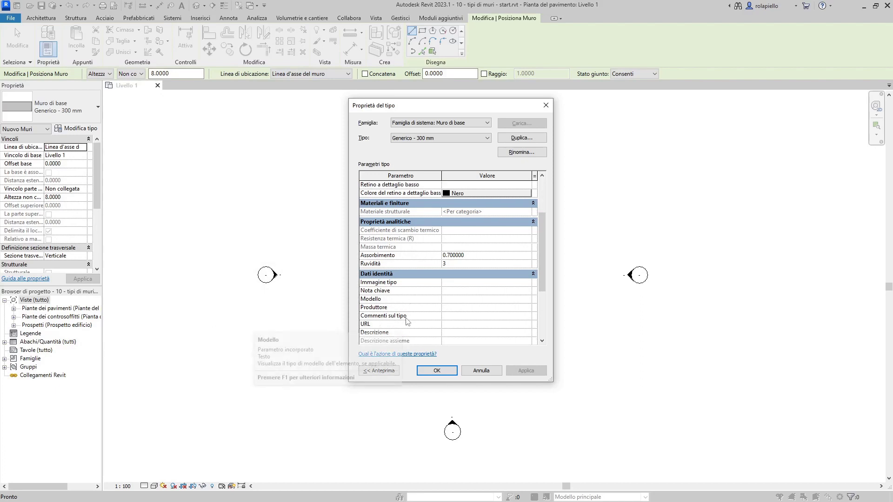
scroll(396, 303, "down", 1)
scroll(392, 289, "down", 1)
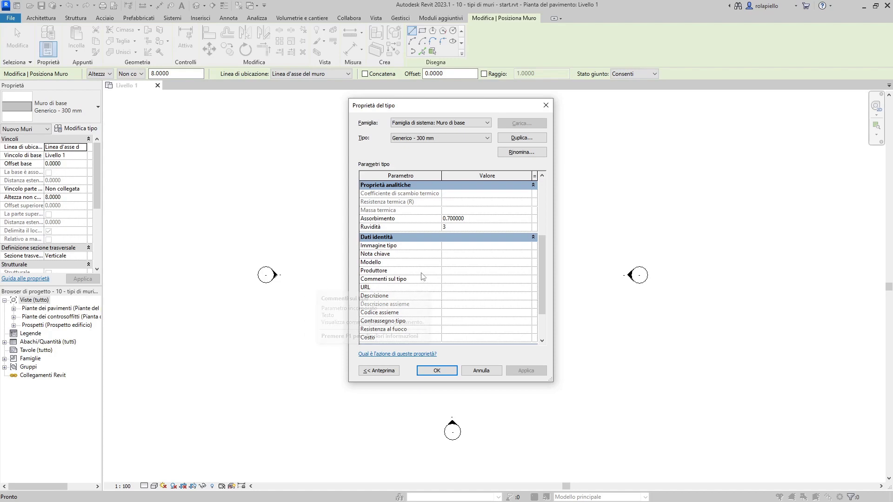
scroll(421, 277, "down", 2)
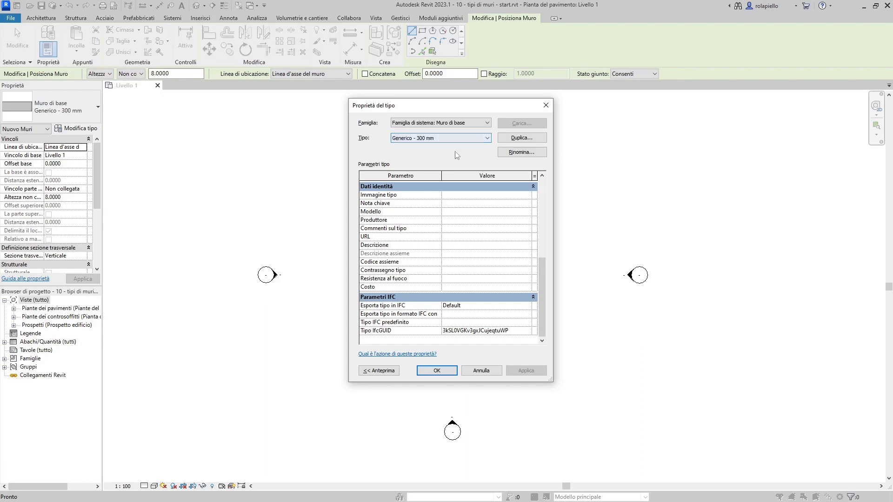
- Duplicate the wall type under the name 'muro esterno con cappotto - 39 cm'
left_click(521, 138)
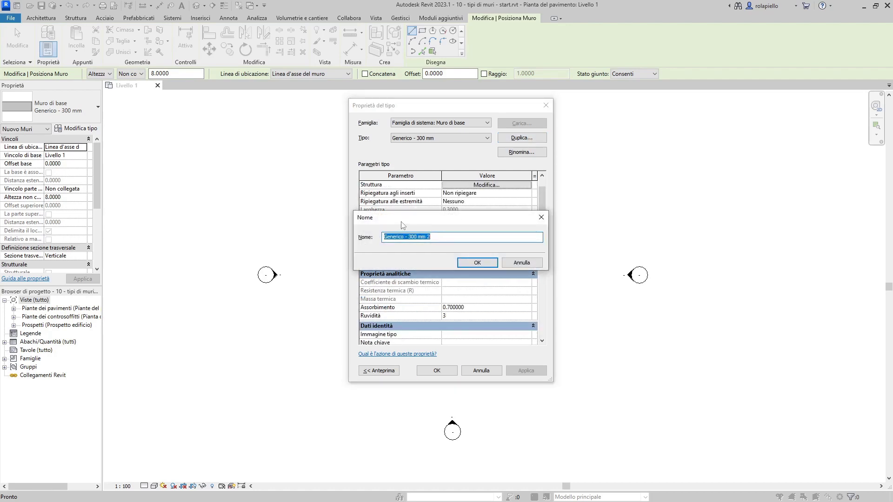
left_click(436, 240)
left_click_drag(436, 241, 382, 238)
type("muro esterno con cappott")
type("o - 39")
type(" cm")
left_click(477, 263)
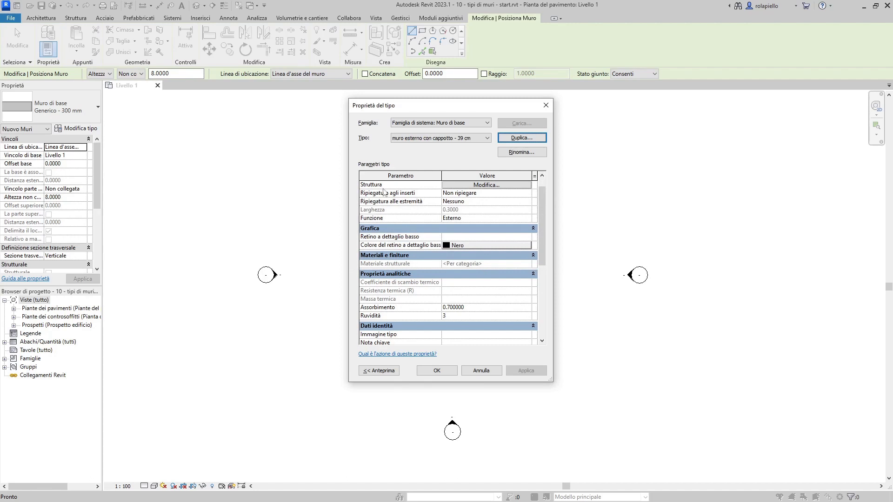
- Edit the Struttura layers in an enlarged Modifica assieme dialog with section preview shown
left_click(496, 186)
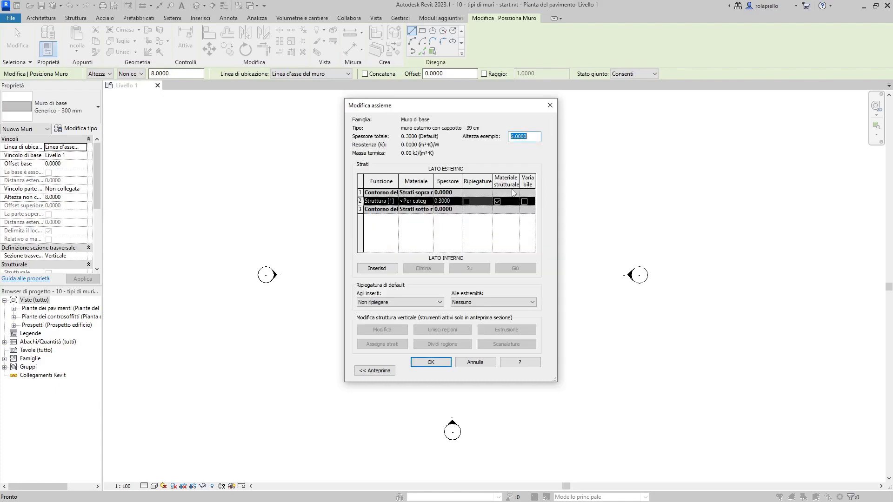
left_click_drag(346, 240, 254, 239)
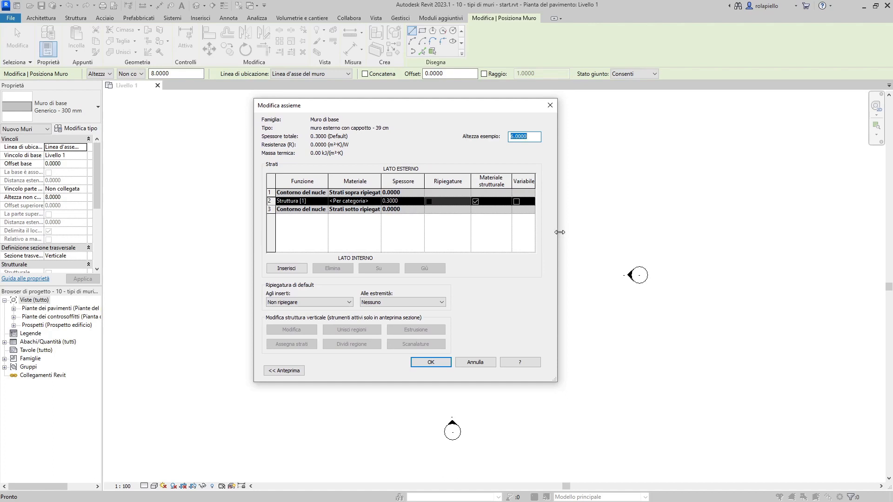
left_click_drag(557, 237, 677, 227)
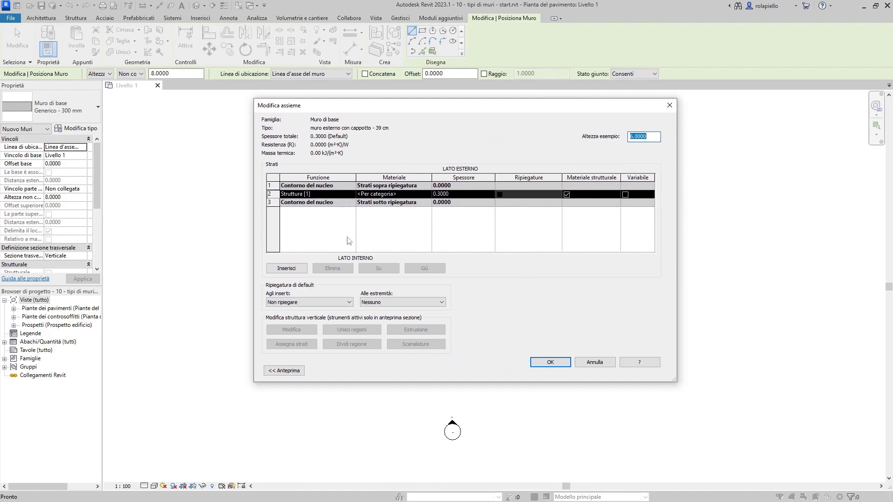
left_click(285, 371)
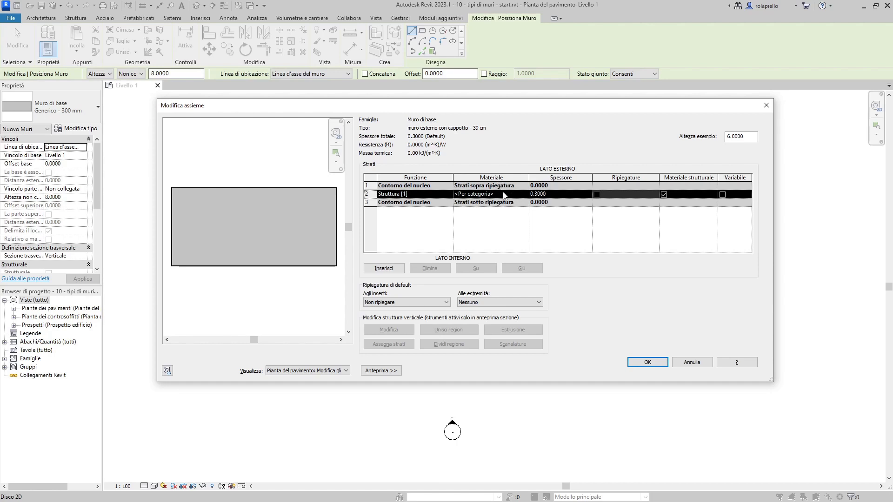
- Browse materials for the structure layer and locate Muro di default
left_click(503, 196)
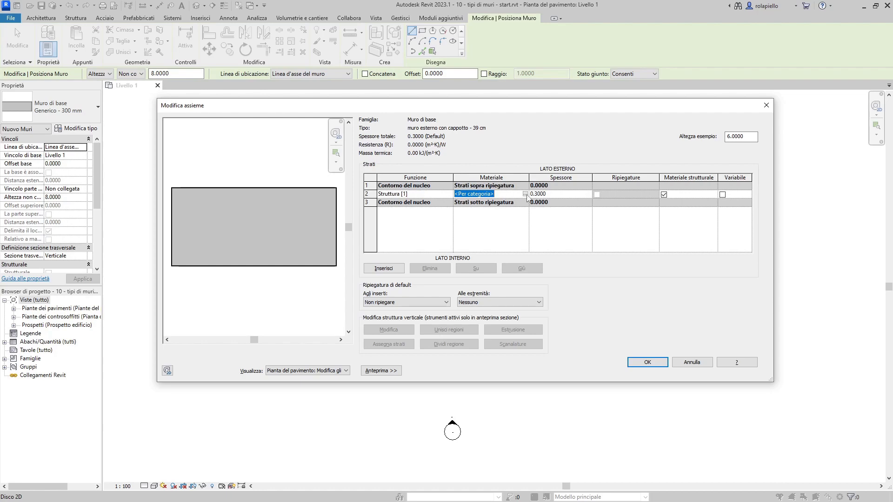
left_click(525, 194)
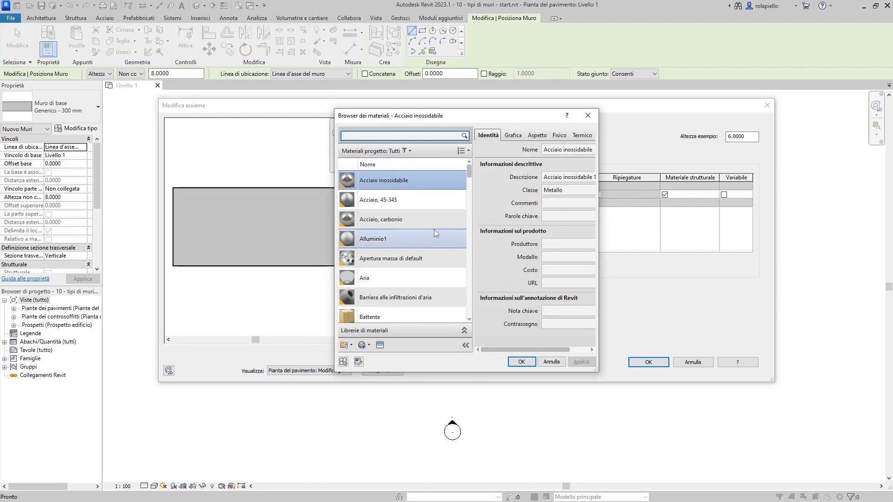
scroll(403, 230, "down", 2)
scroll(403, 229, "down", 2)
scroll(398, 231, "down", 2)
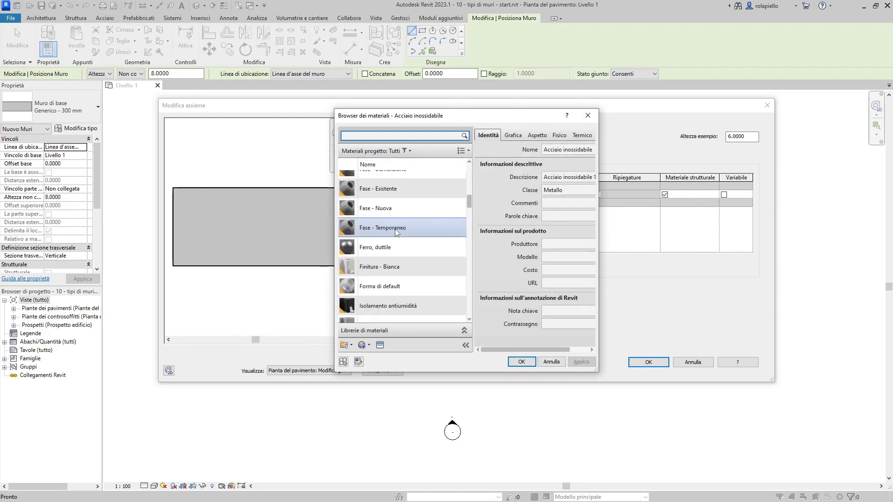
scroll(397, 233, "down", 1)
scroll(396, 233, "down", 1)
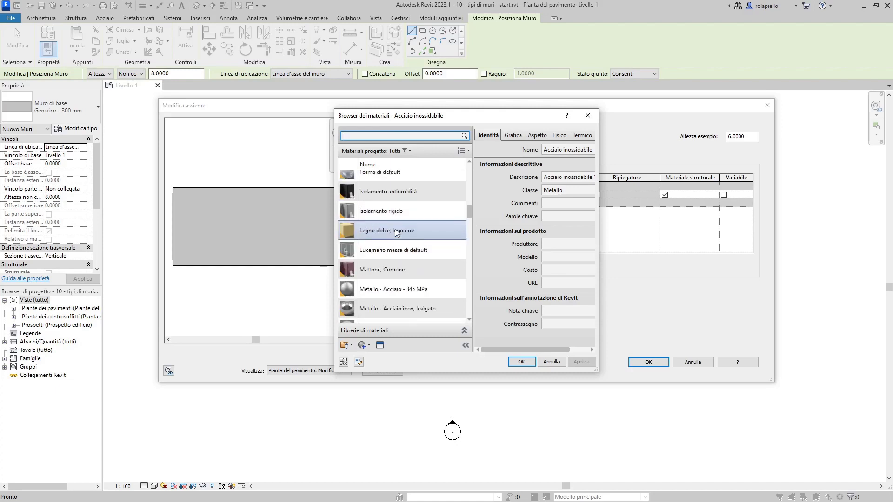
scroll(395, 229, "down", 1)
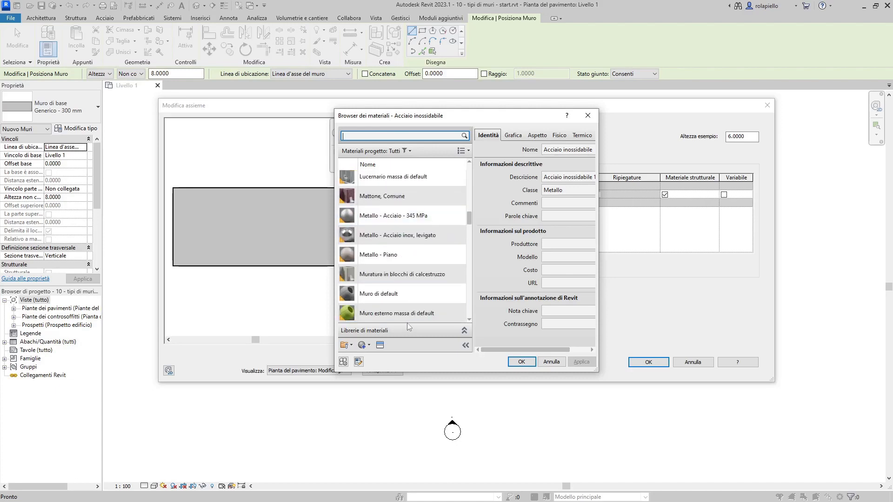
- Duplicate Muro di default as 'blocco di laterizio 25x30x25'
right_click(374, 297)
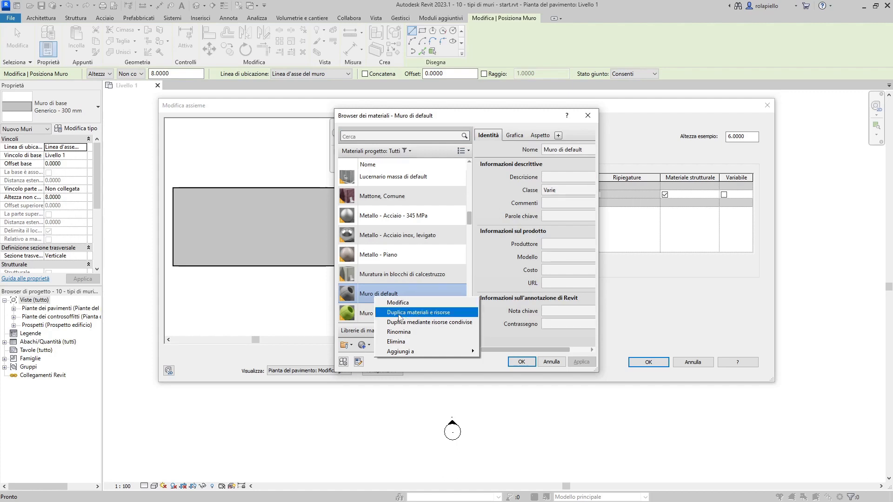
left_click(399, 316)
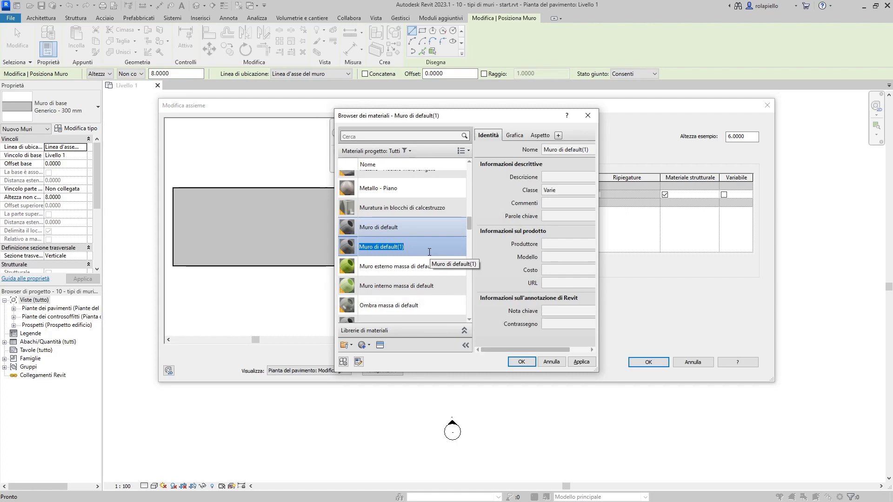
type("blocc")
type("o di late")
type("rizio ")
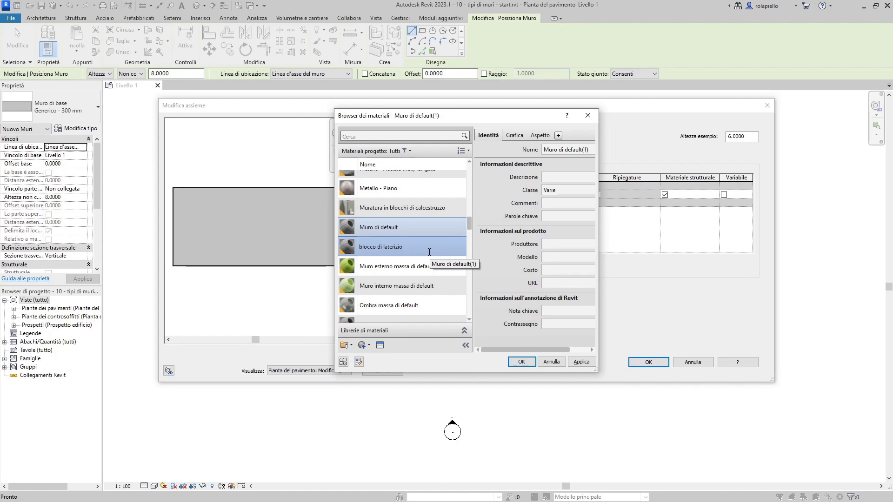
type("25x")
type("30x")
type("25")
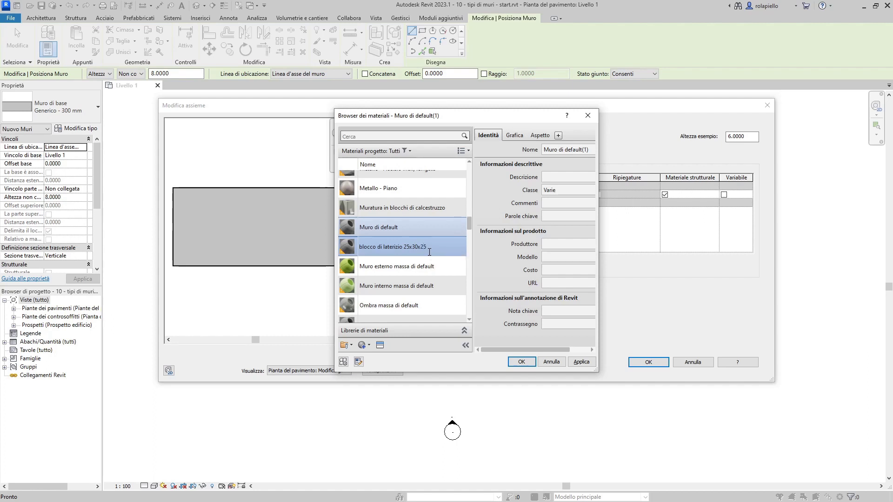
key("Return")
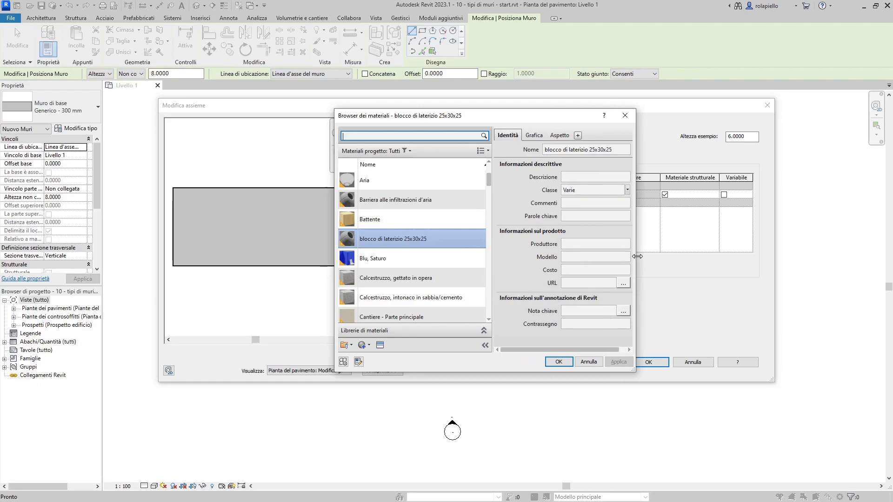
- Show the Grafica settings of 'blocco di laterizio 25x30x25' in a widened Material Browser
left_click_drag(593, 249, 652, 249)
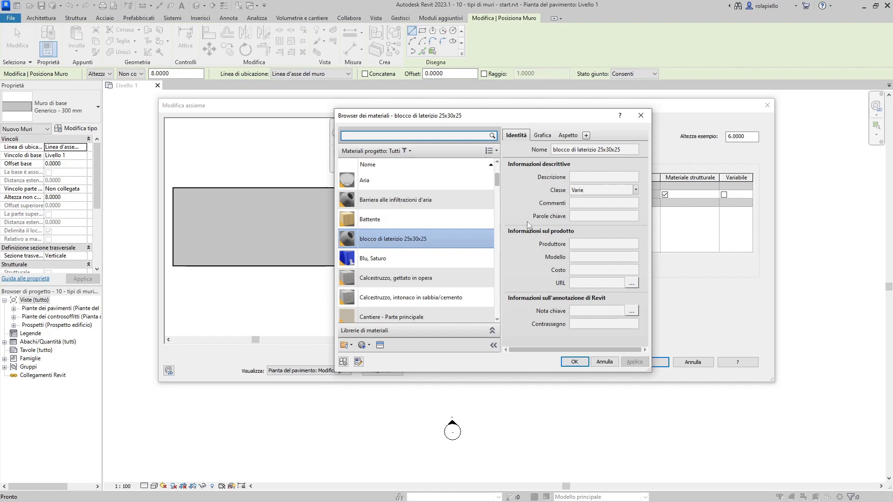
left_click(547, 137)
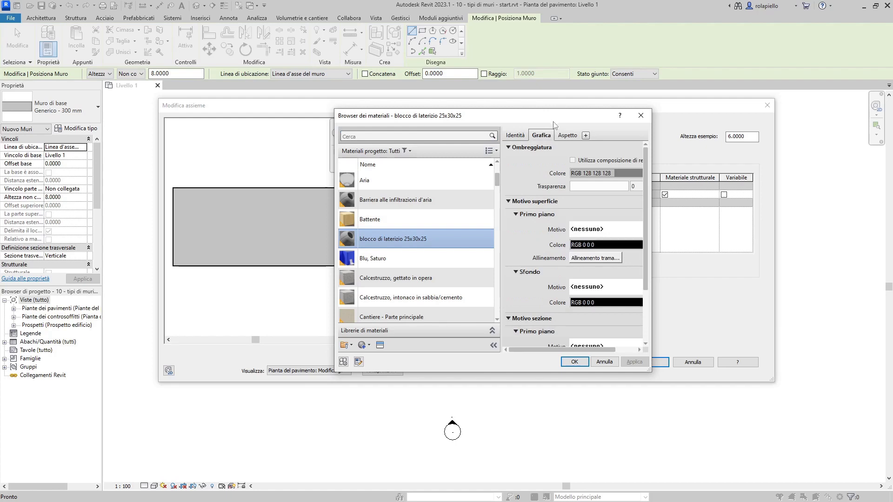
left_click_drag(653, 236, 706, 240)
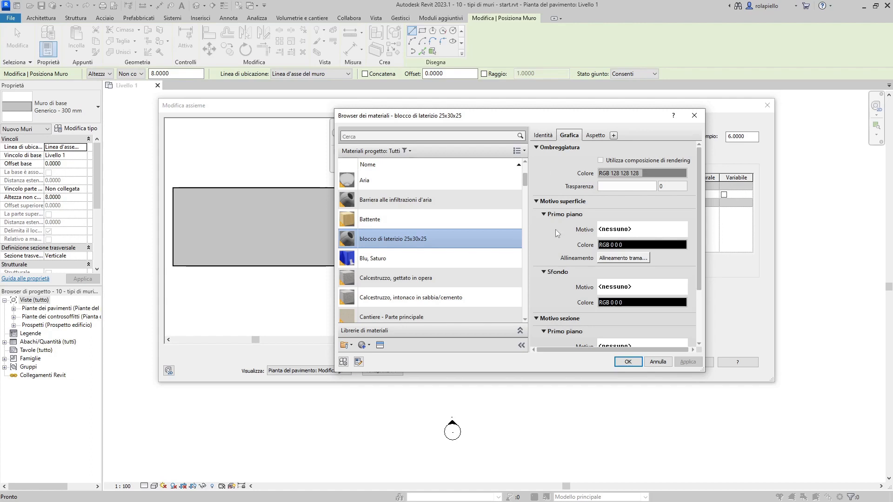
scroll(555, 230, "down", 1)
scroll(563, 279, "up", 1)
left_click(584, 119)
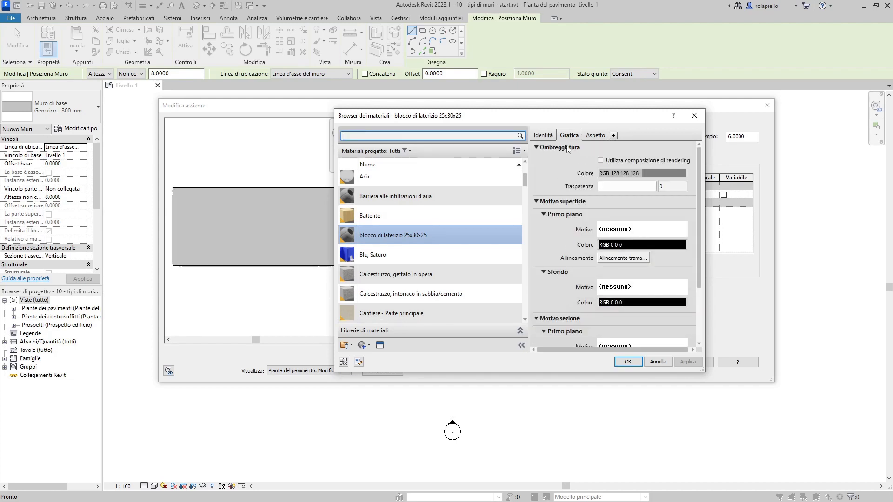
- Set the brick material's shading colour to orange RGB 245 117 73
left_click(626, 174)
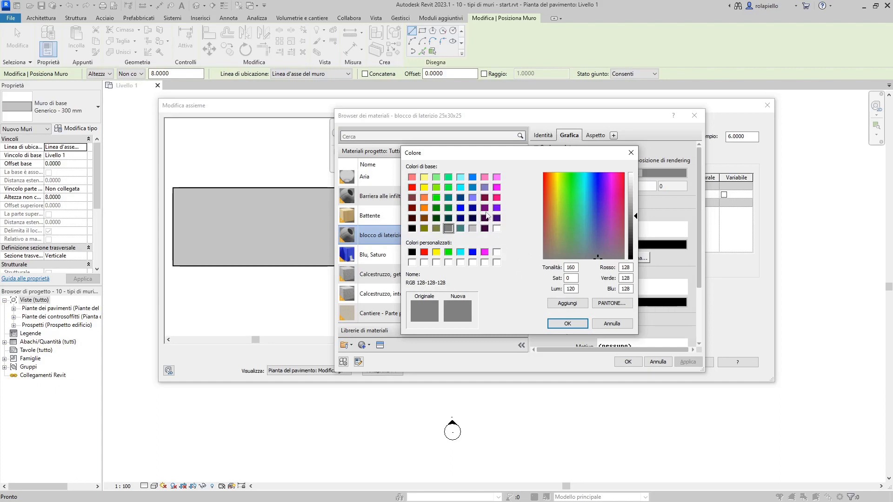
left_click(424, 199)
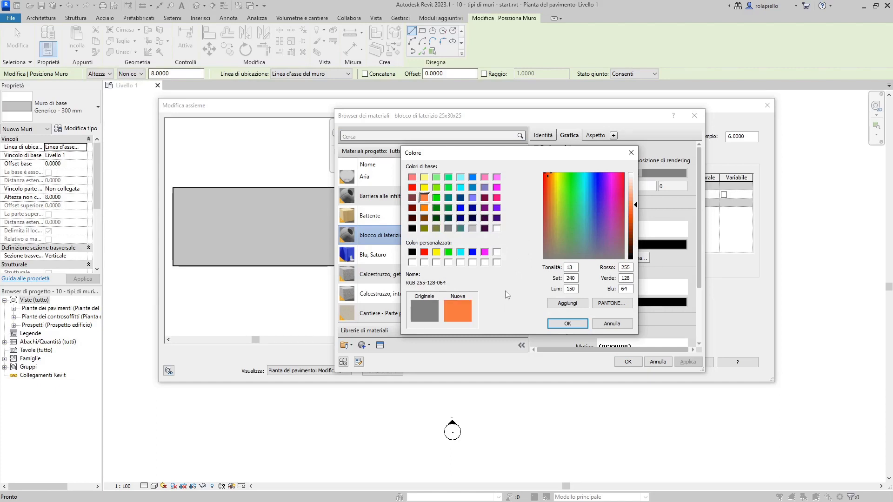
left_click(549, 183)
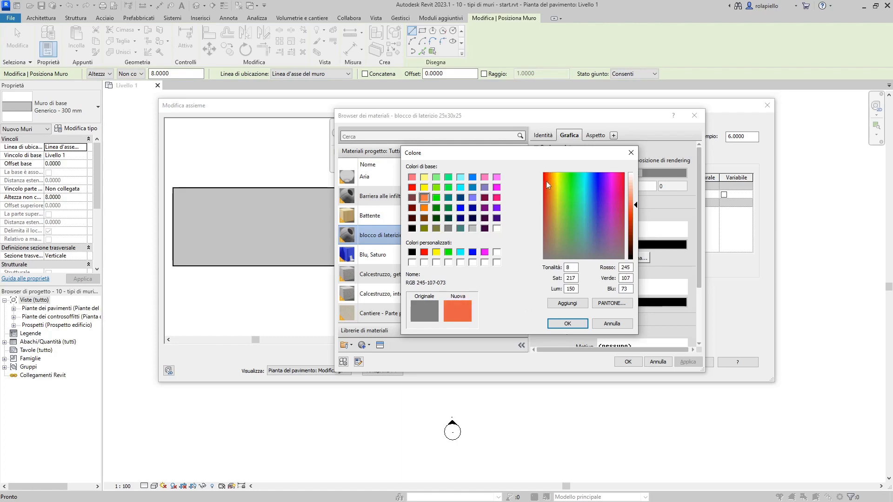
left_click(547, 182)
left_click(574, 325)
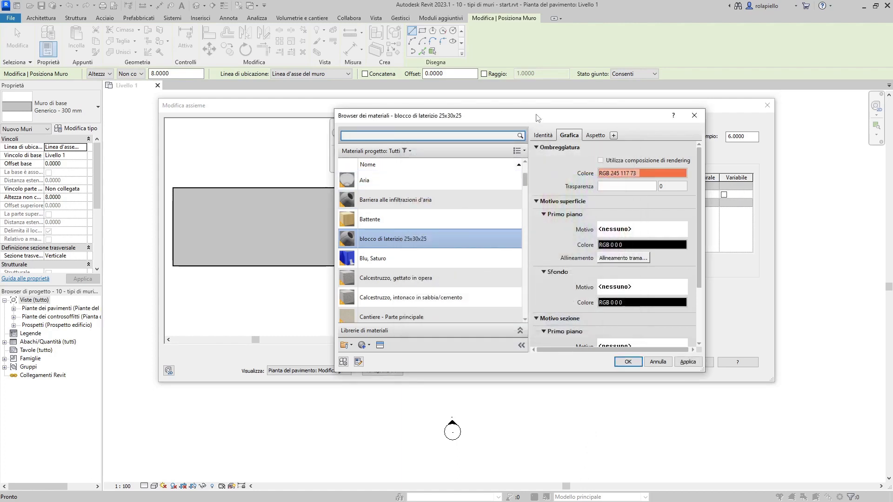
- Choose the 'Diagonale verso l'alto 3 mm' fill pattern for the section foreground
scroll(557, 266, "down", 2)
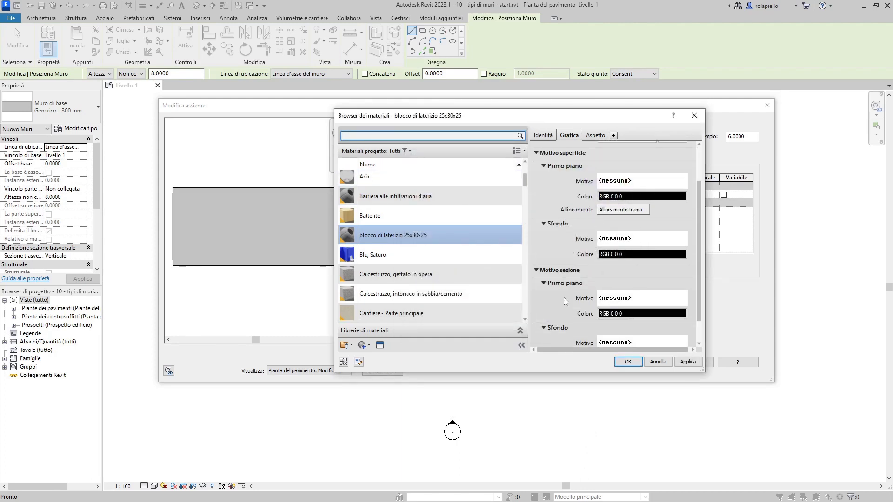
scroll(564, 295, "down", 2)
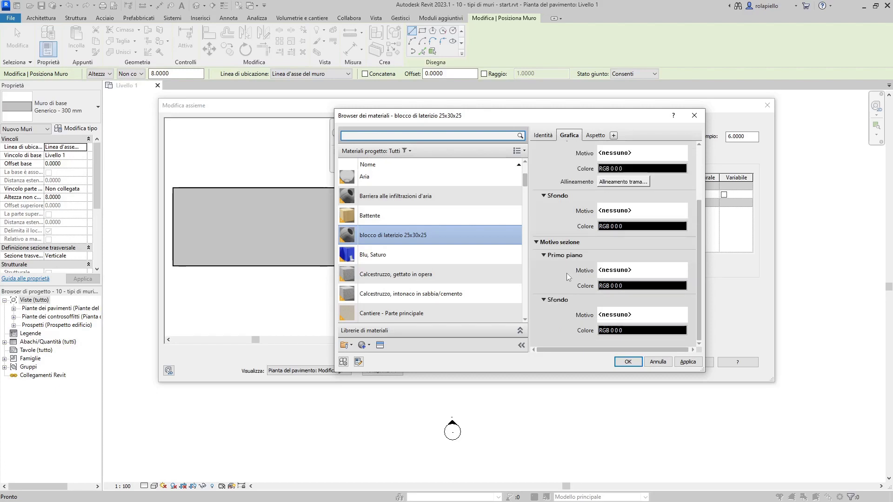
left_click(649, 275)
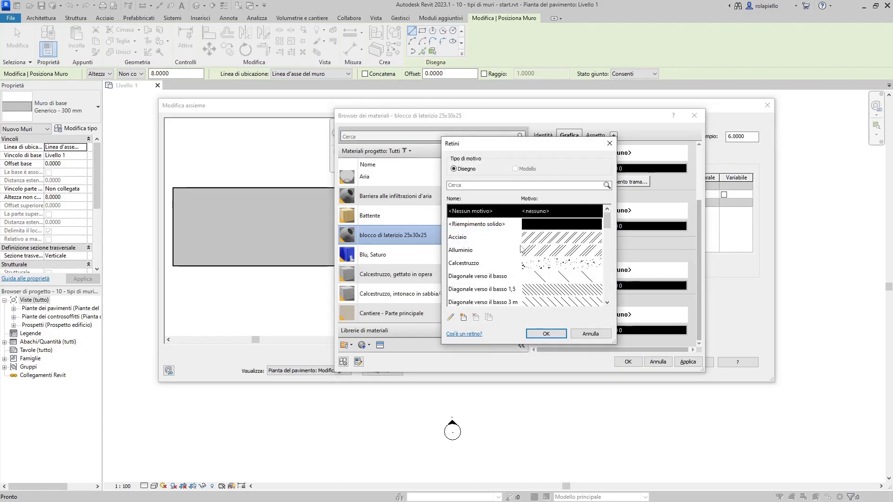
scroll(505, 261, "down", 1)
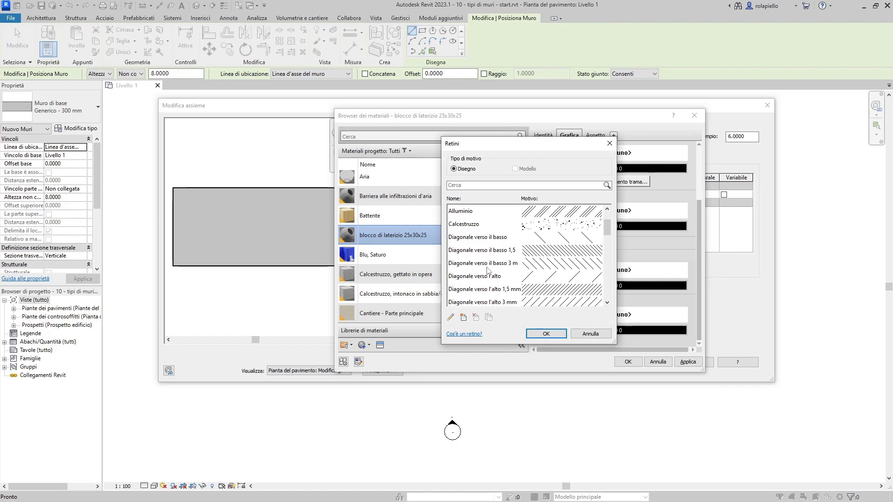
left_click(501, 303)
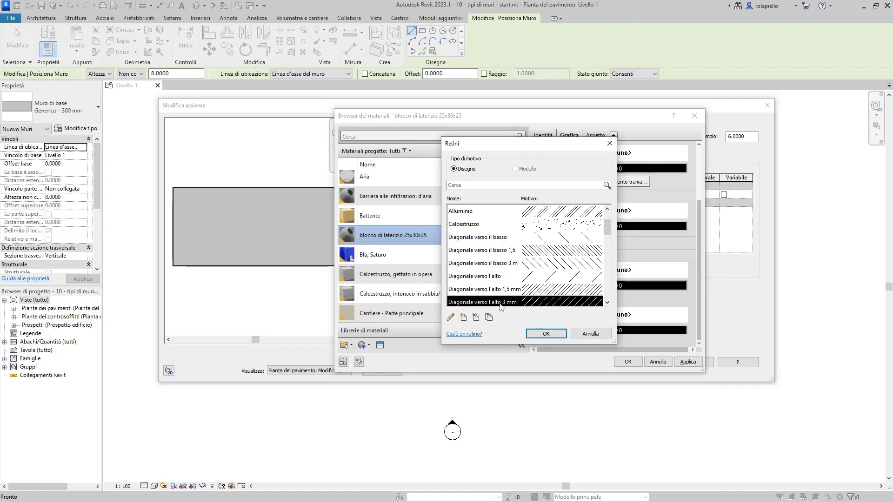
- Apply the diagonal hatch and colour it dark grey RGB 80 80 80
left_click(547, 334)
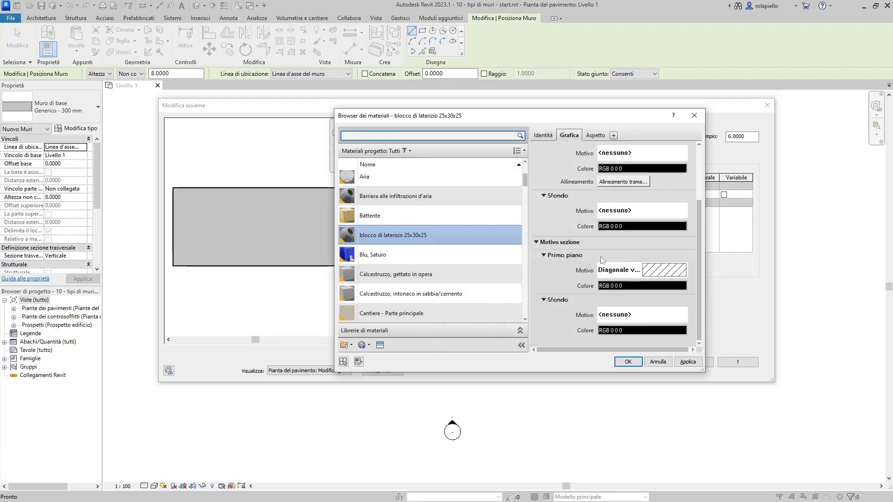
left_click(623, 286)
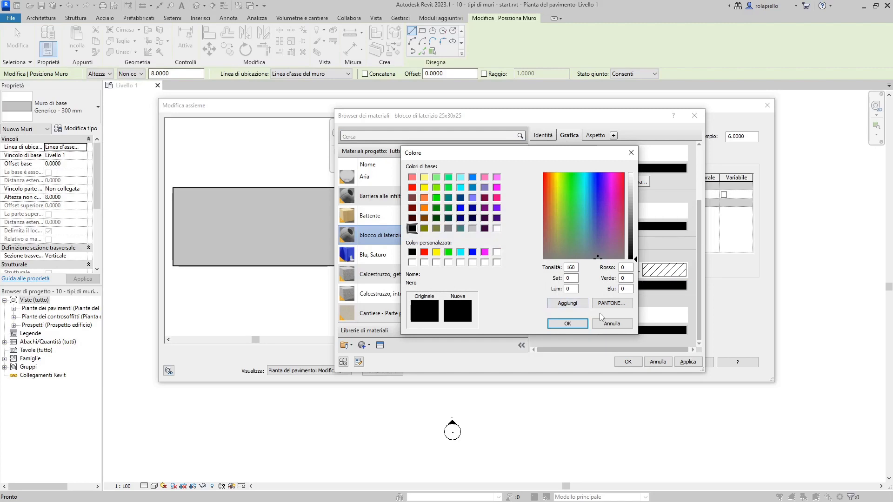
double_click(626, 269)
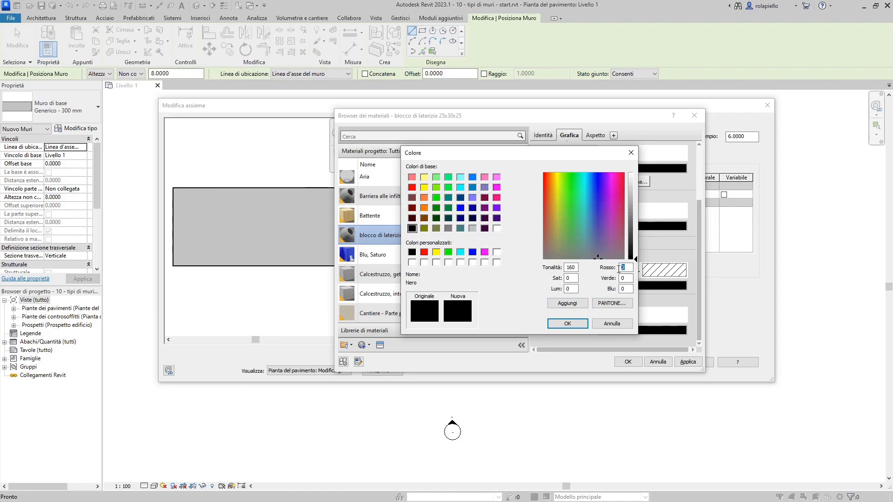
type("80")
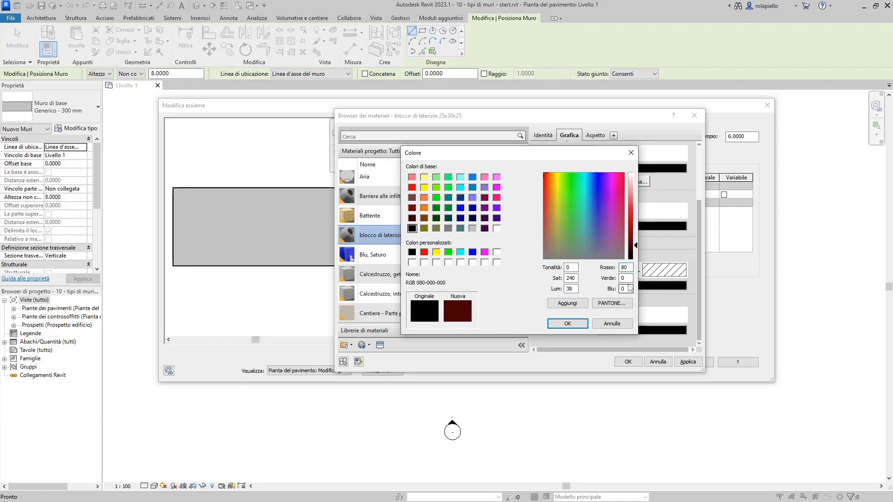
double_click(620, 279)
type("8")
type("0")
double_click(619, 289)
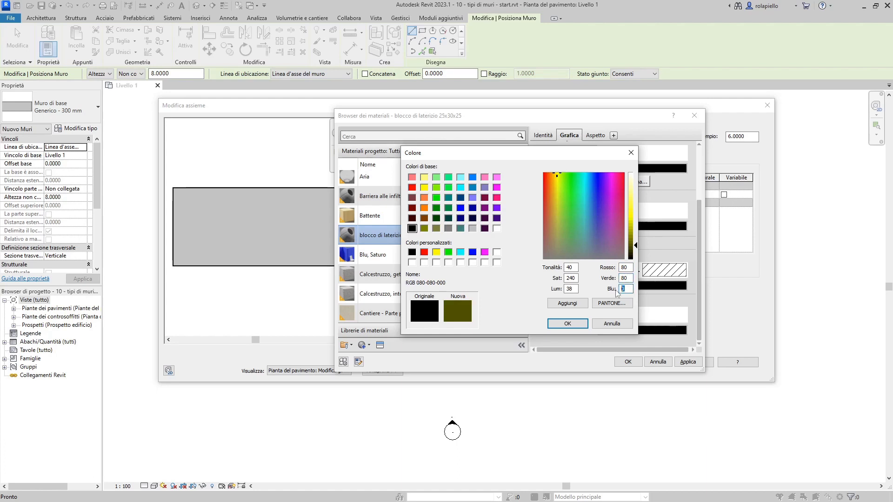
type("80")
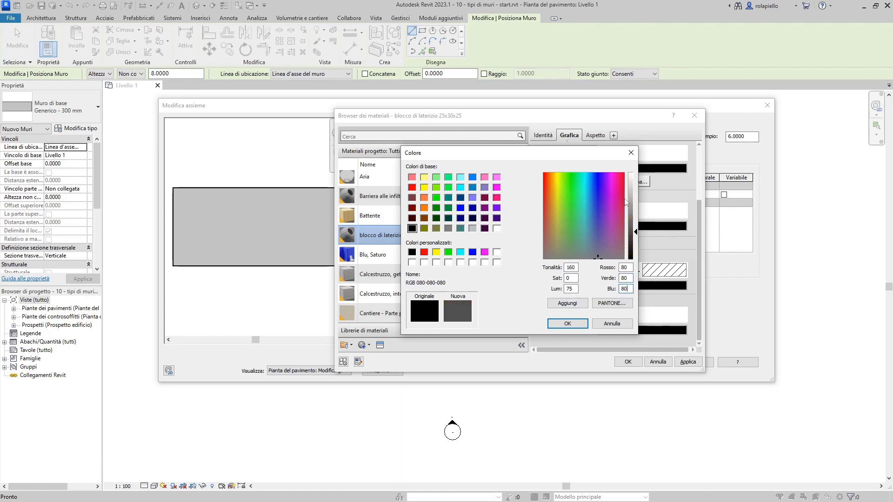
left_click(576, 327)
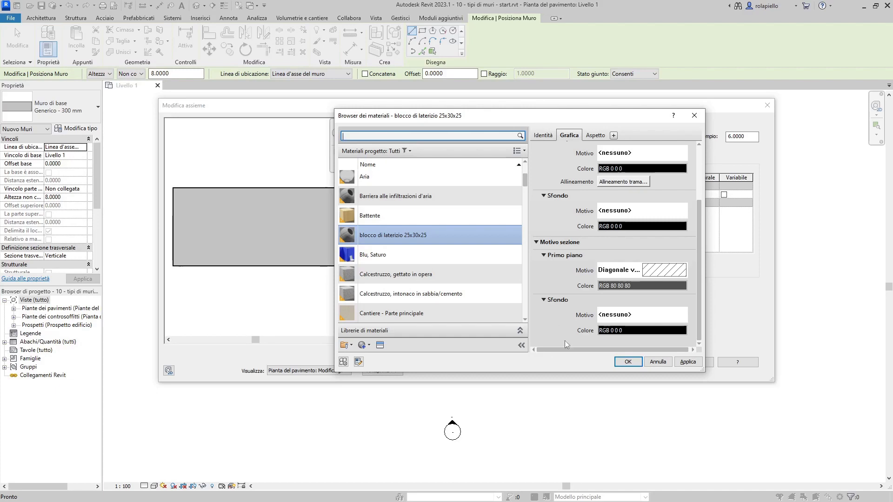
- Assign the brick material to the core layer, clear Materiale strutturale, and insert a new layer
left_click(628, 362)
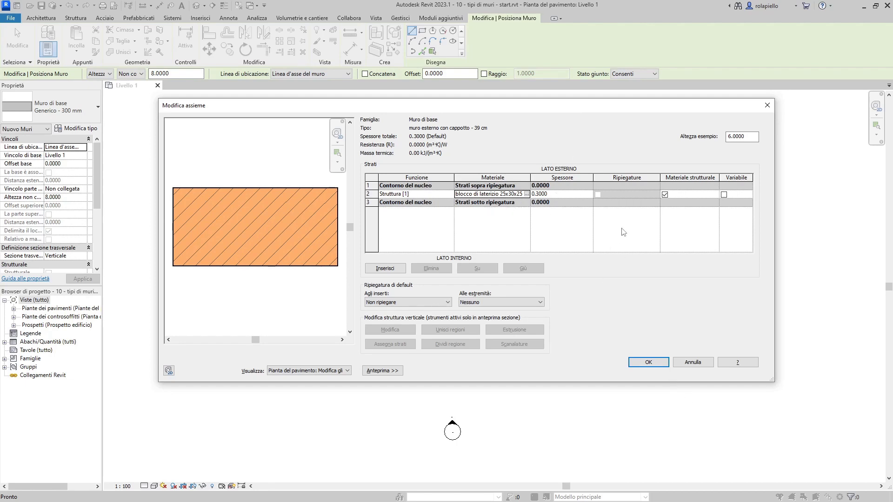
left_click(665, 195)
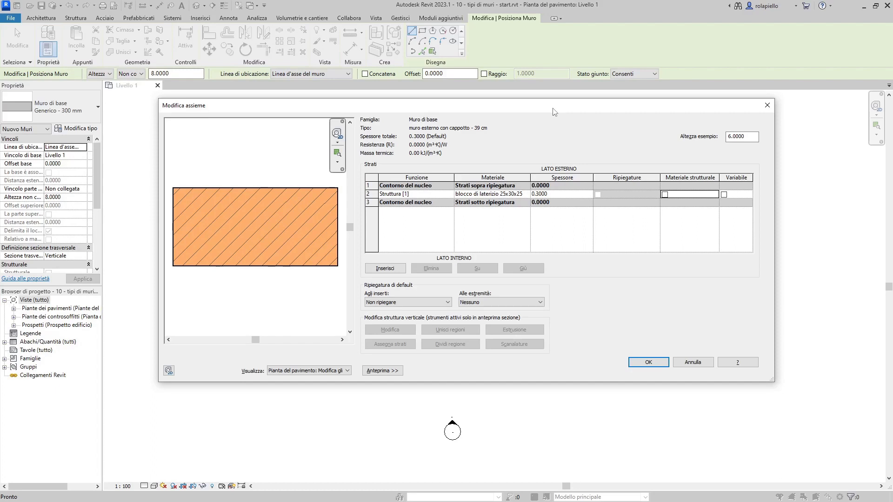
left_click(385, 269)
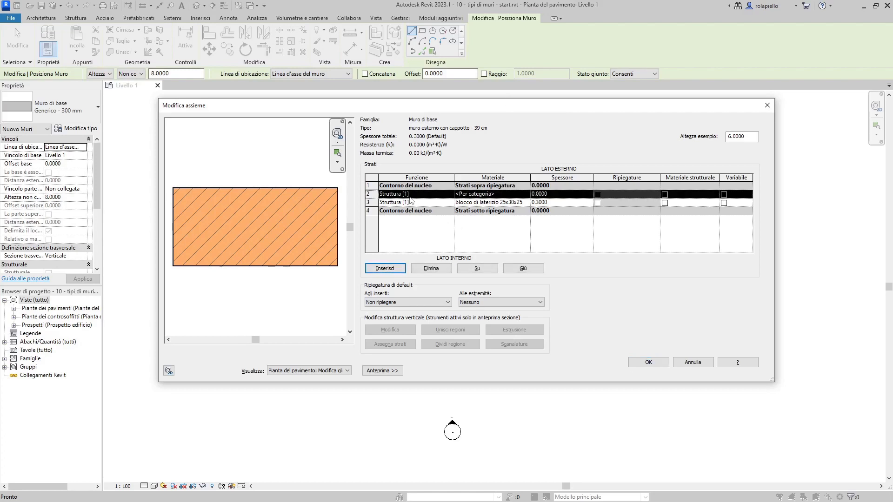
- Set the new row 2 layer's function to Strato Termico/Camera d'aria [3] and browse for its material
left_click(409, 196)
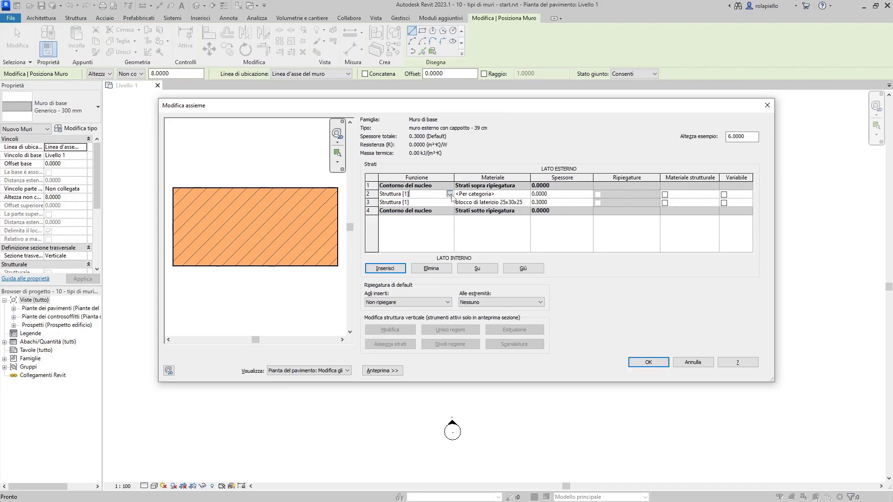
left_click(449, 194)
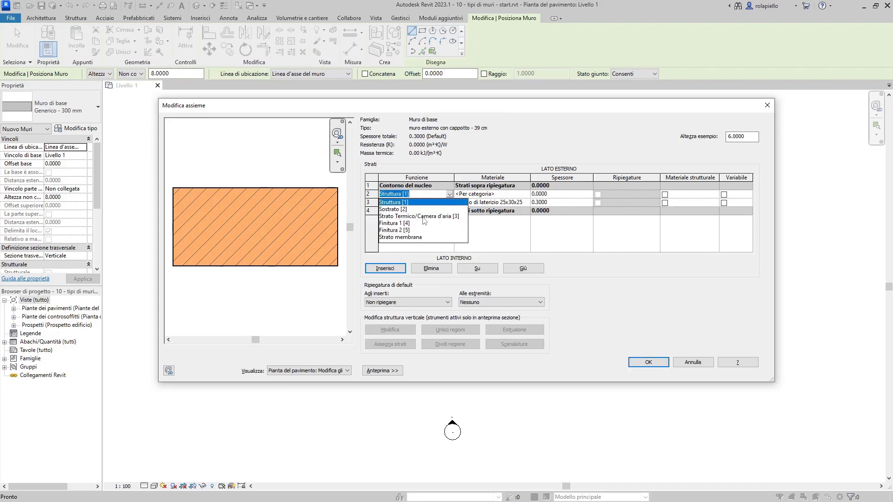
left_click(424, 217)
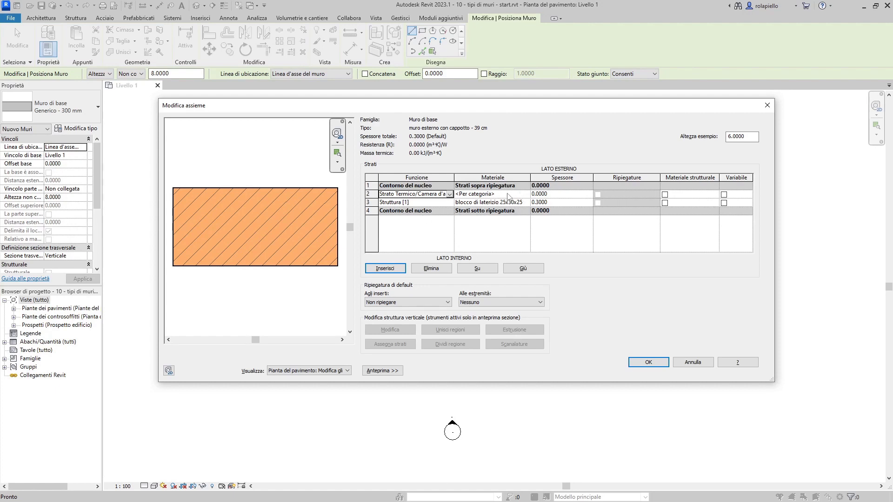
left_click(509, 196)
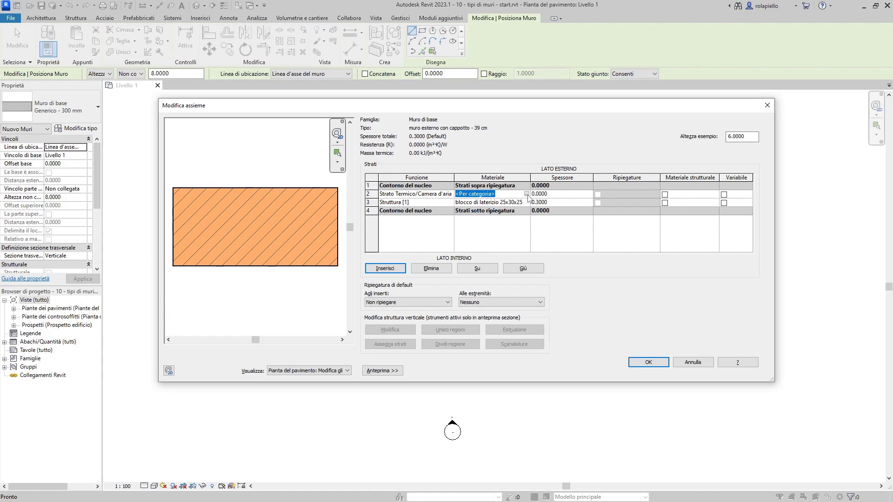
left_click(526, 194)
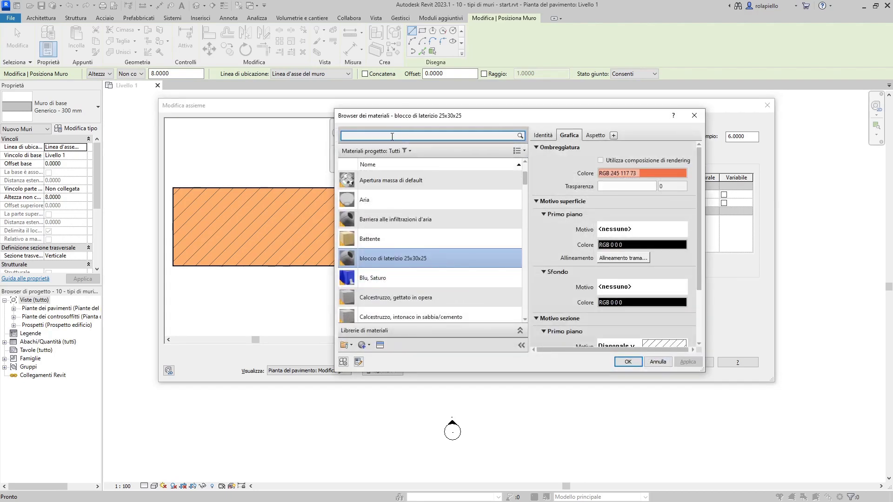
- Search 'isolamento' and duplicate the Isolamento rigido material as Isolamento rigido(1)
type("isolamento")
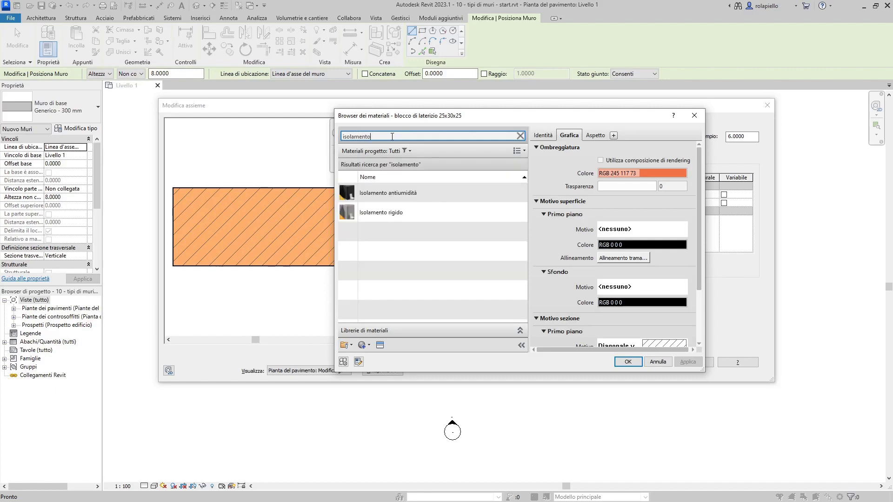
left_click(383, 213)
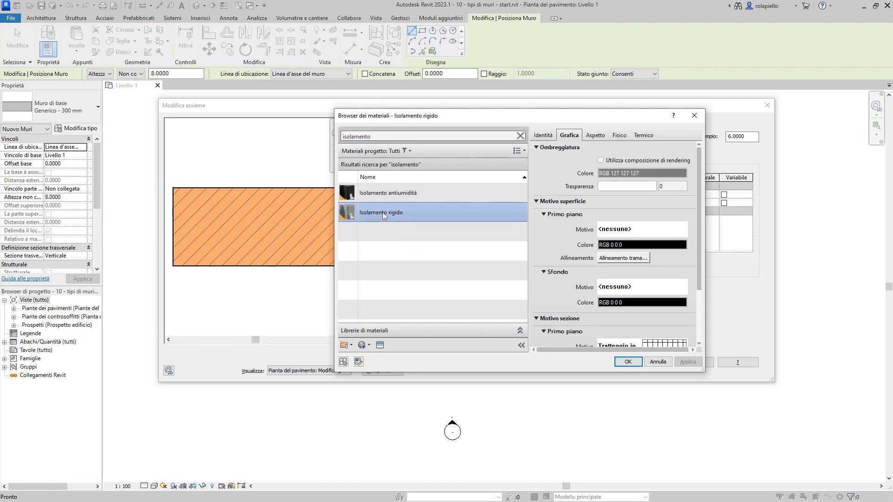
right_click(382, 212)
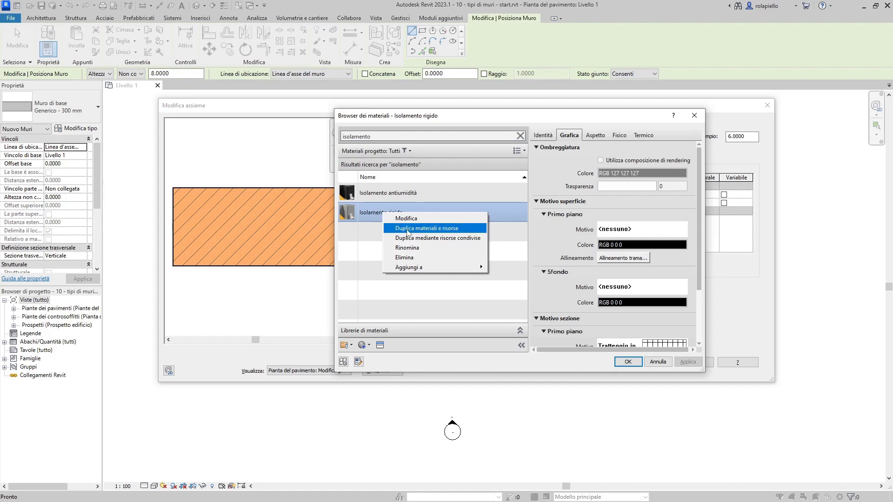
left_click(407, 232)
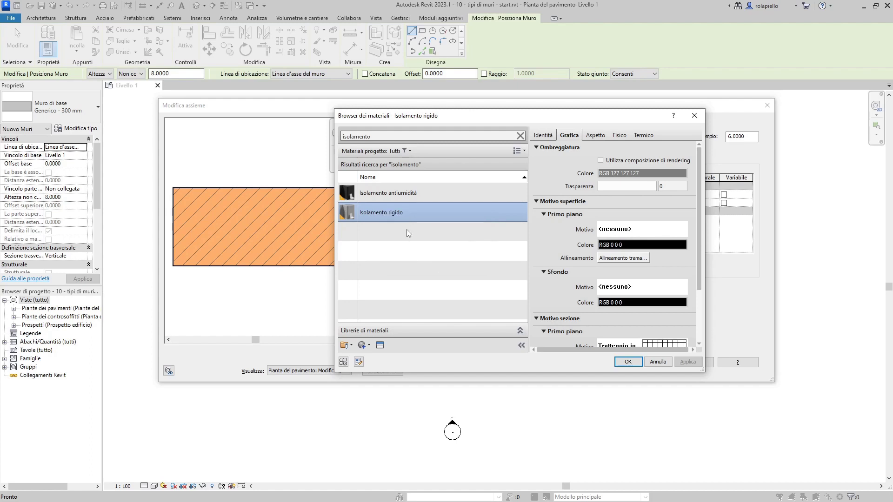
key("Return")
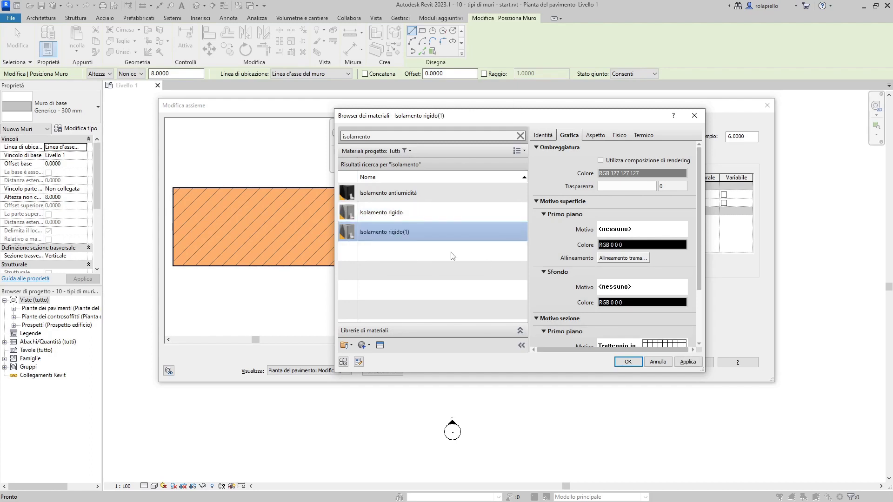
- On the Identità tab, rename the copy 'pannello isolante in polistirene espanso'
left_click(540, 137)
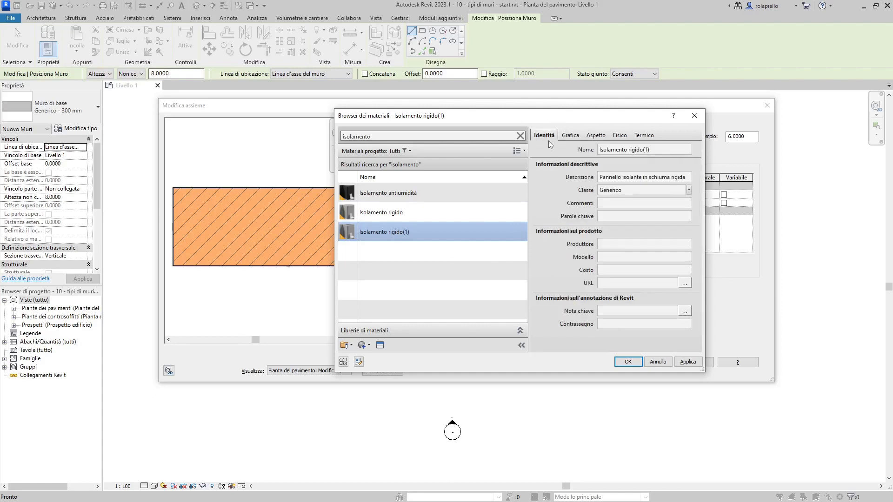
left_click(657, 150)
triple_click(657, 150)
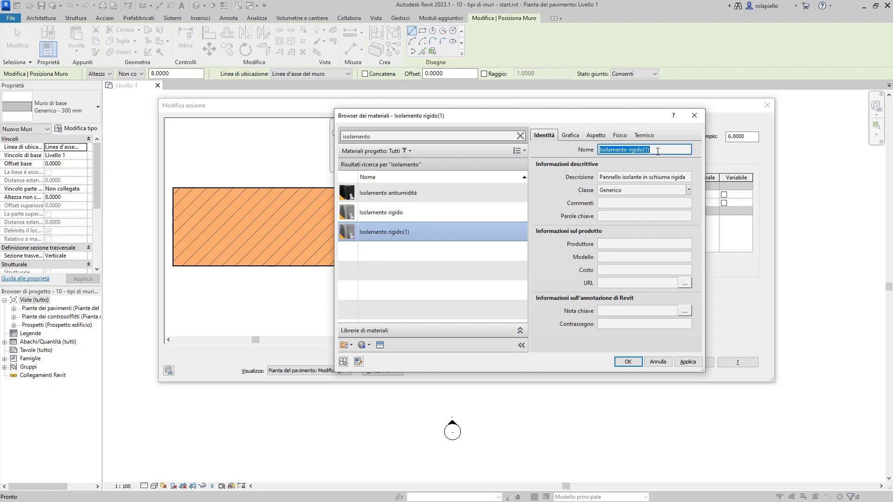
type("pannelo")
type("solante in polistirene espanso")
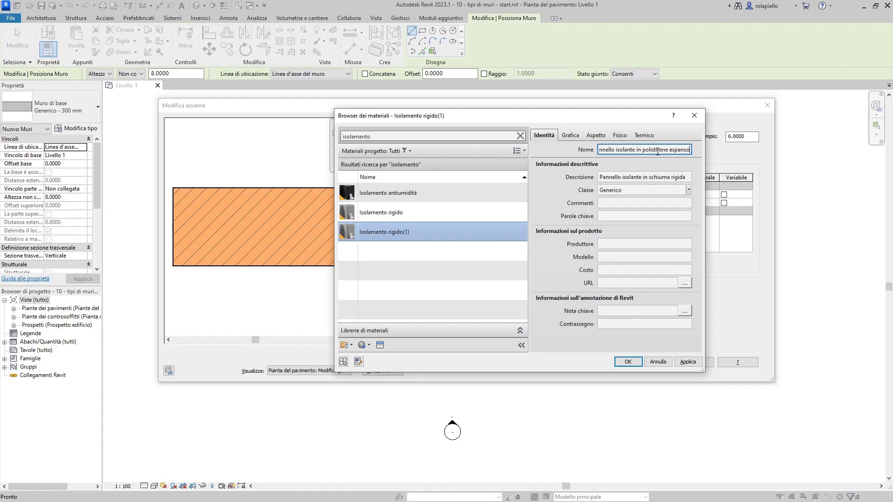
key("Return")
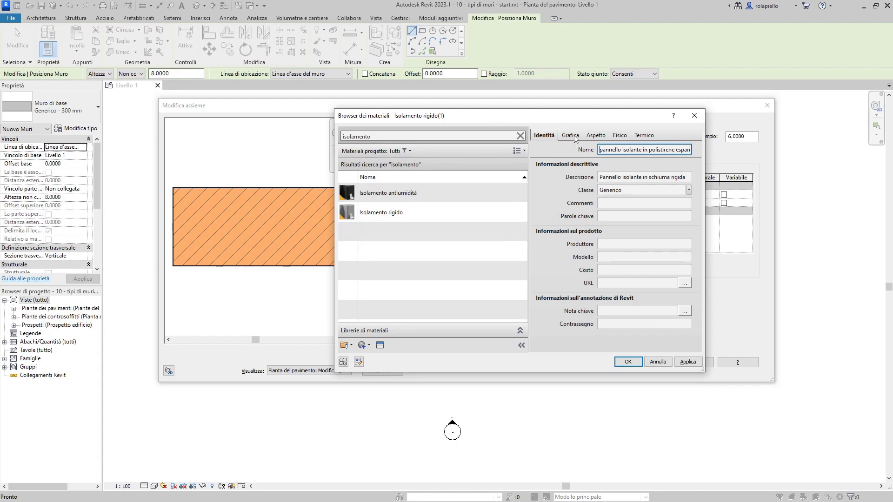
left_click(570, 136)
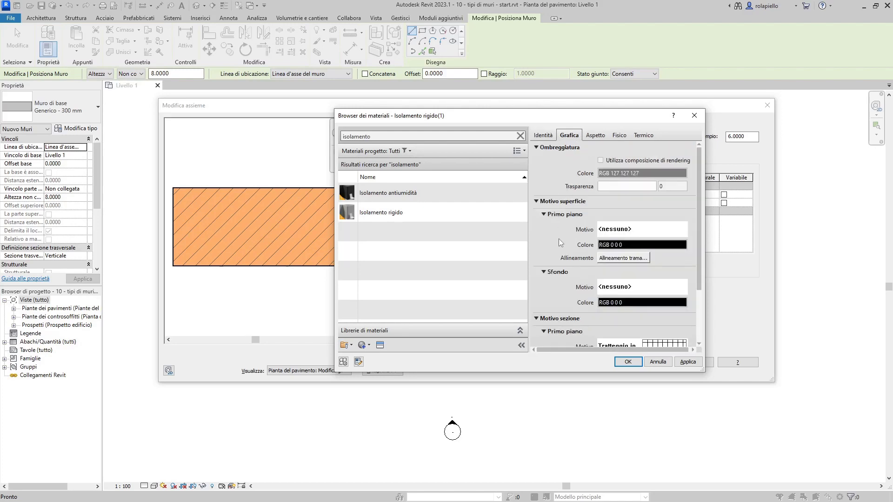
- Set the section foreground cut pattern to Isolamento - Rigido
scroll(559, 238, "down", 2)
scroll(559, 235, "down", 1)
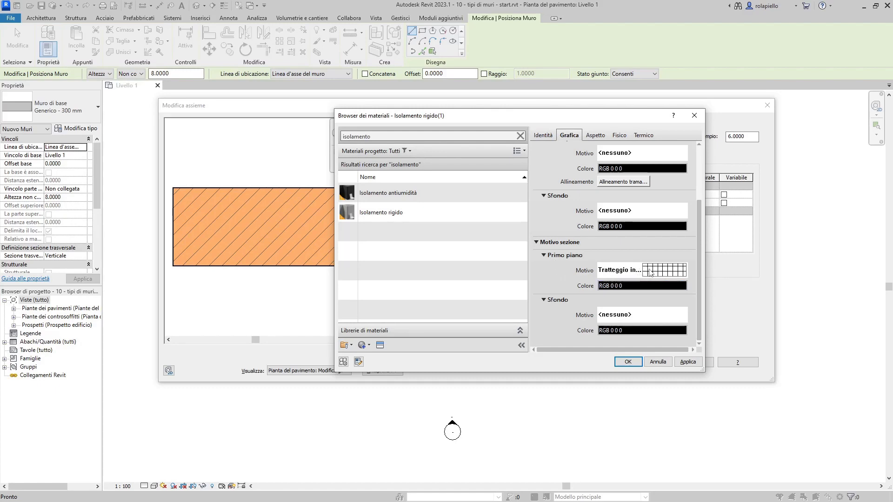
left_click(647, 270)
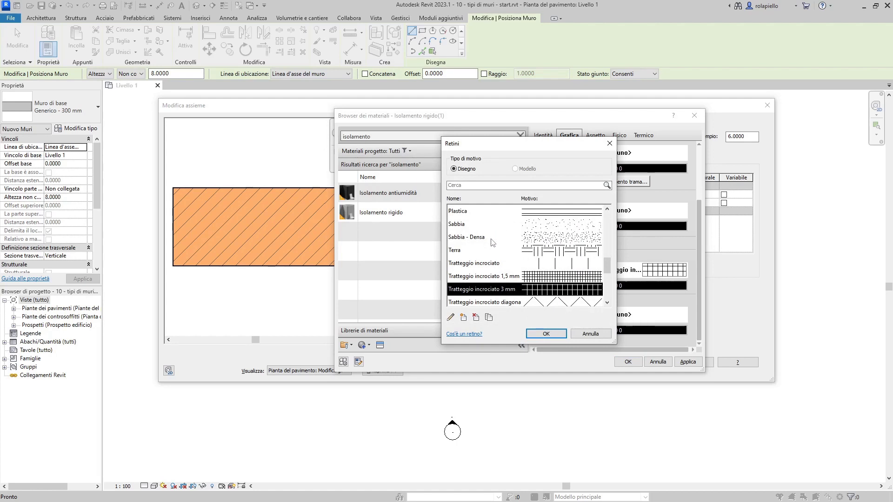
scroll(492, 243, "down", 3)
scroll(491, 246, "down", 2)
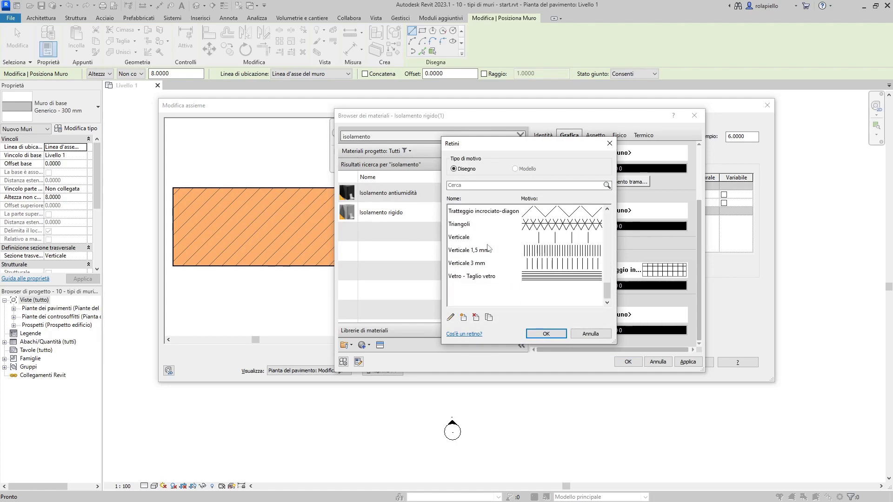
scroll(488, 248, "up", 4)
scroll(493, 262, "up", 2)
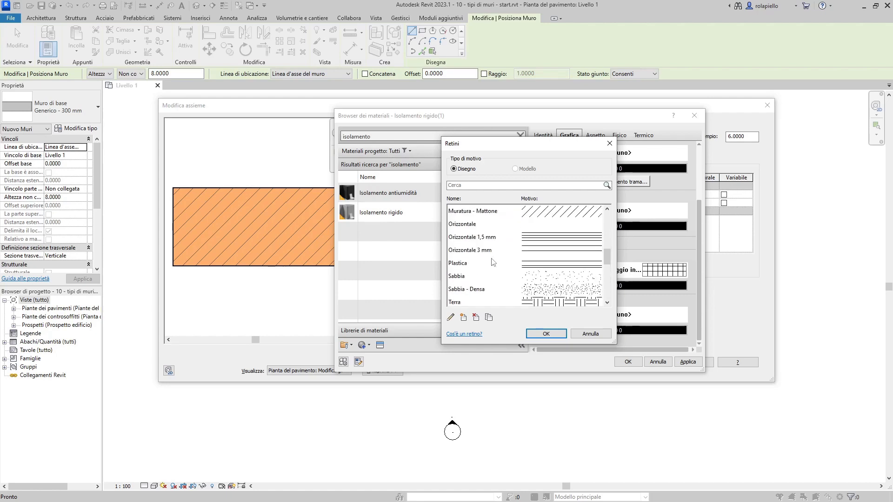
scroll(493, 262, "up", 1)
scroll(493, 262, "up", 1)
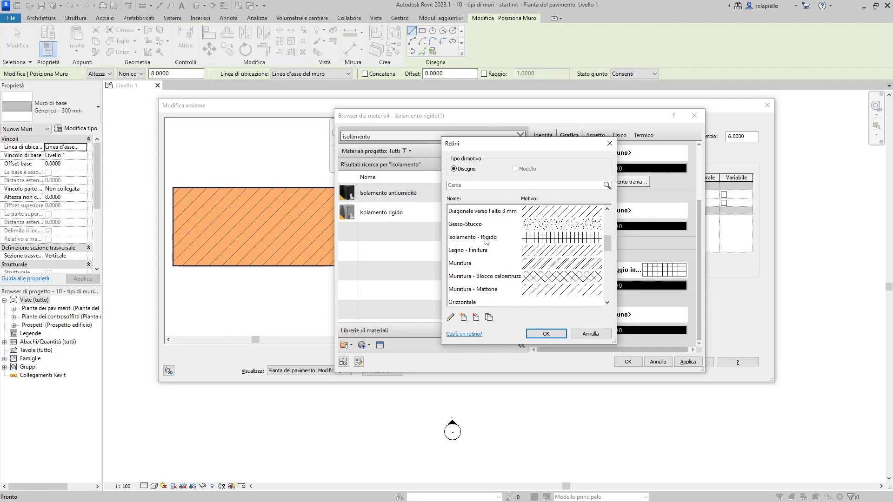
left_click(486, 239)
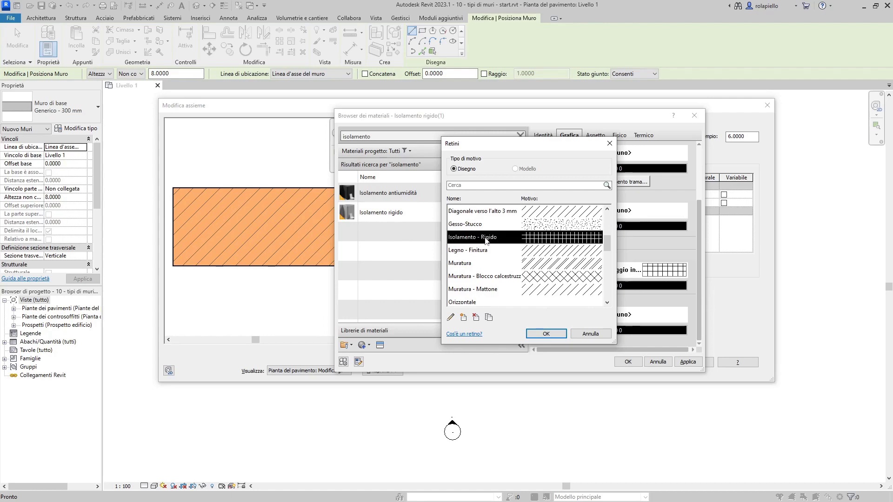
left_click(546, 335)
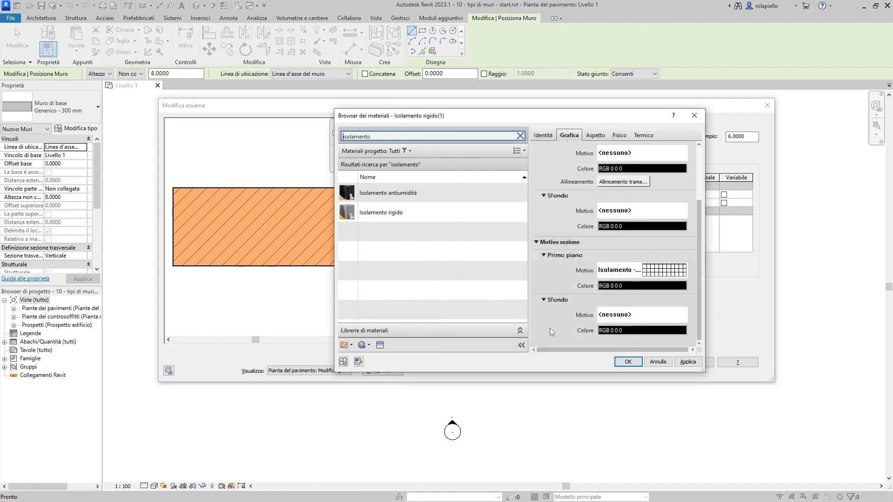
- Colour the cut pattern grey, RGB 80 80 80
left_click(627, 286)
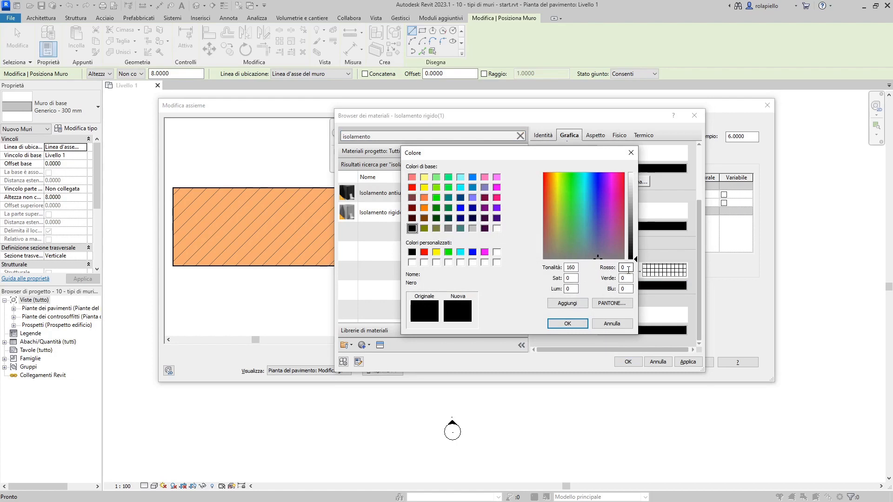
double_click(621, 268)
type("80")
key("Tab")
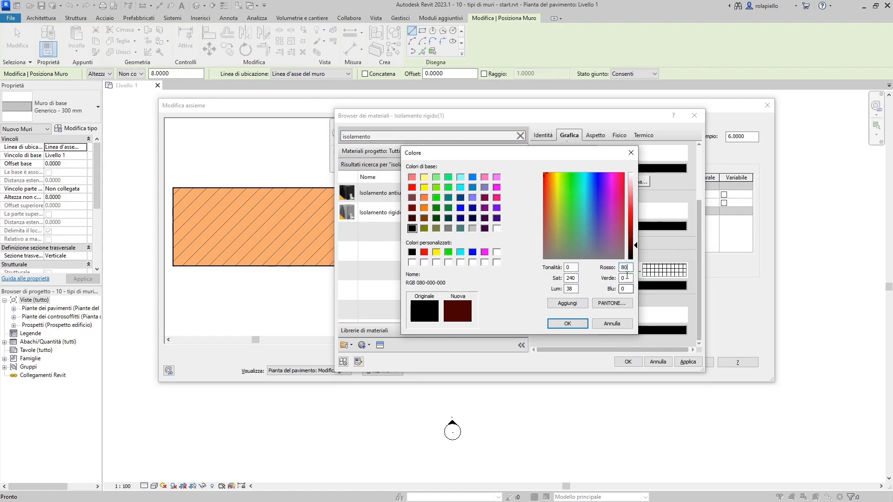
type("80")
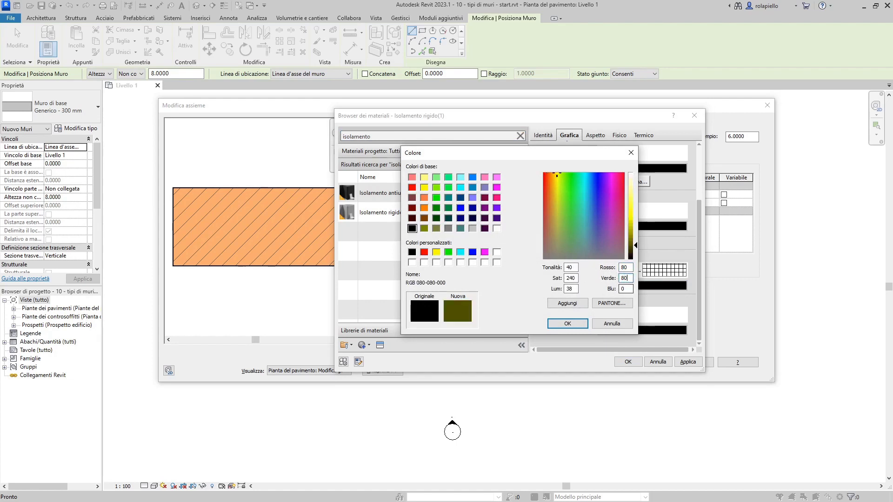
double_click(621, 289)
type("8")
type("0")
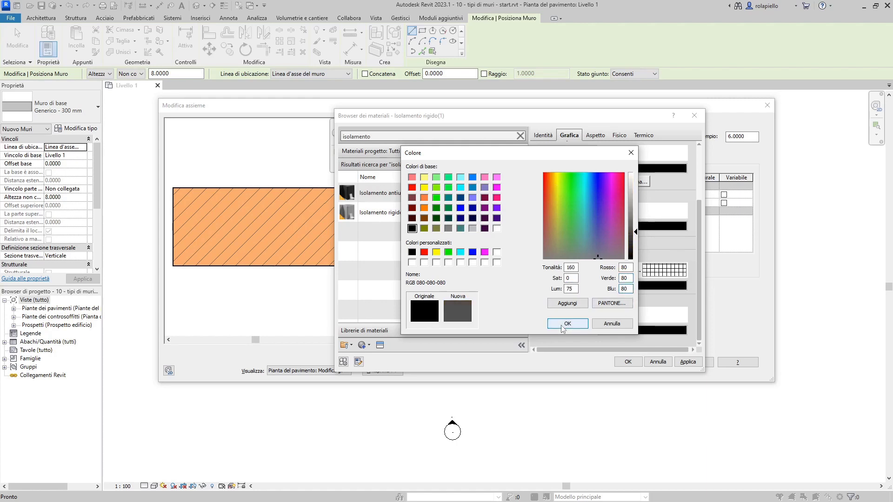
left_click(563, 327)
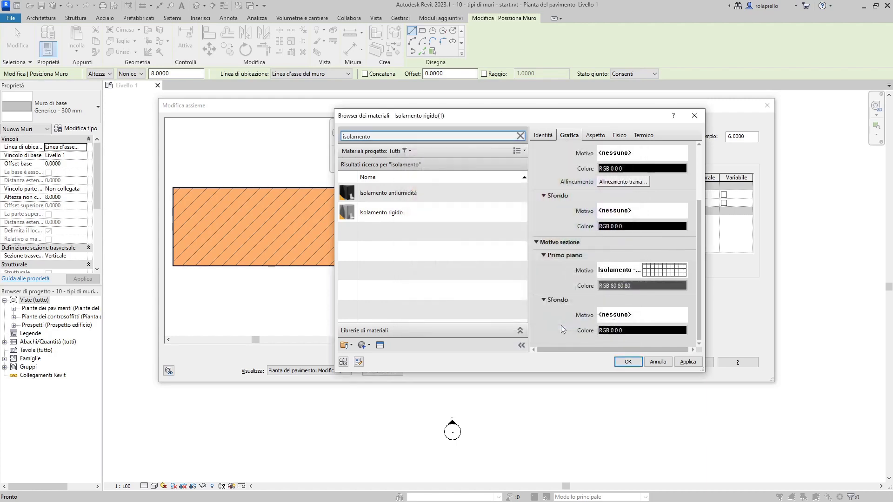
- Give the insulation layer 0.06 thickness and move it up to the exterior row 1
left_click(629, 362)
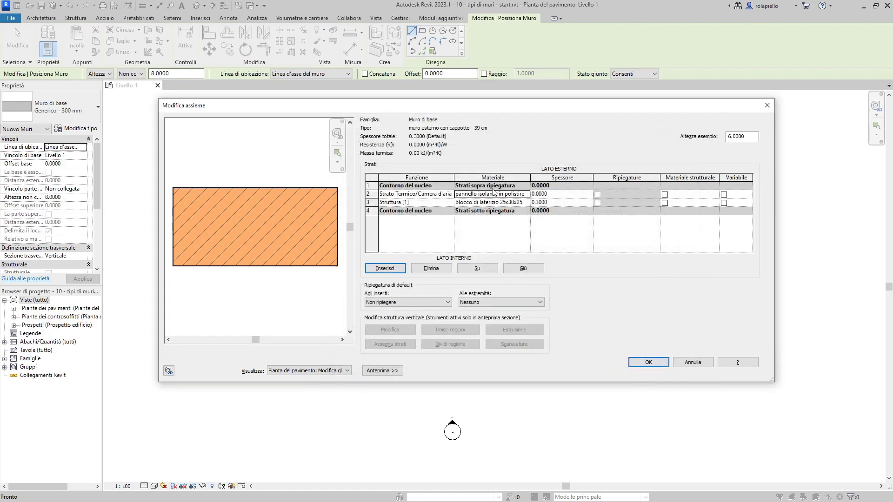
left_click(554, 194)
type("0")
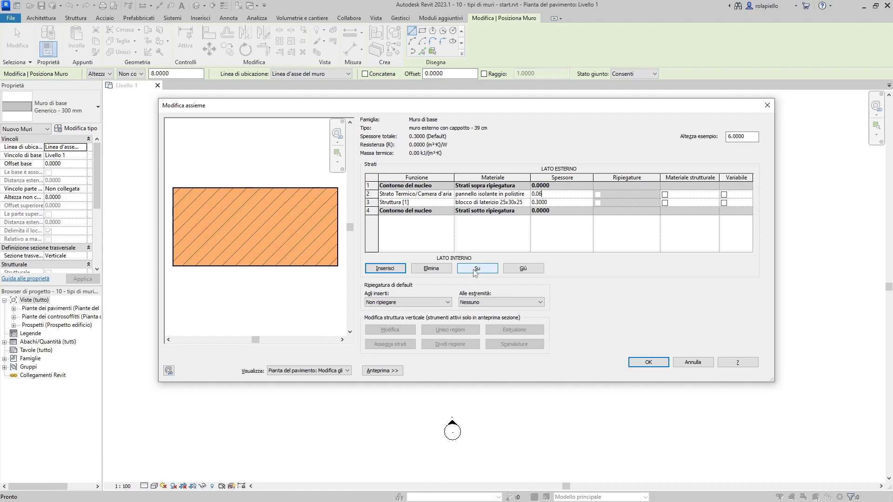
left_click(475, 273)
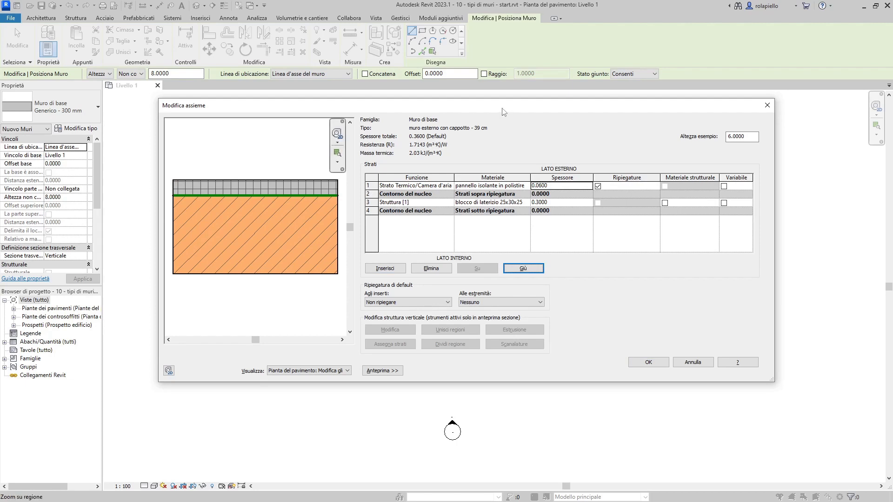
- Insert a new top layer with function Finitura 1 [4] and browse for its material
left_click(385, 270)
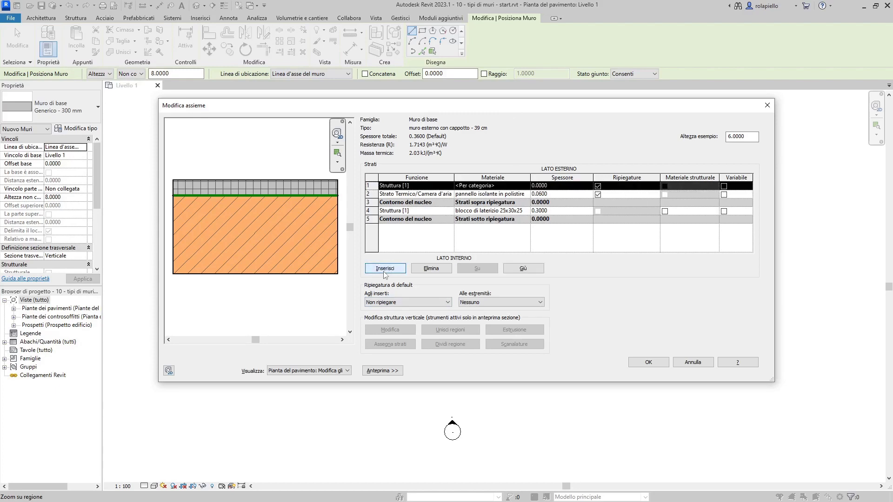
left_click(423, 187)
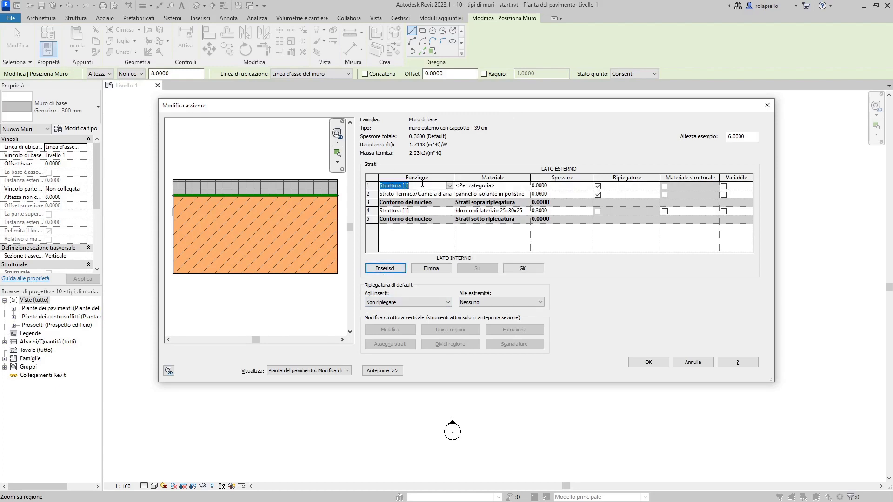
left_click(450, 186)
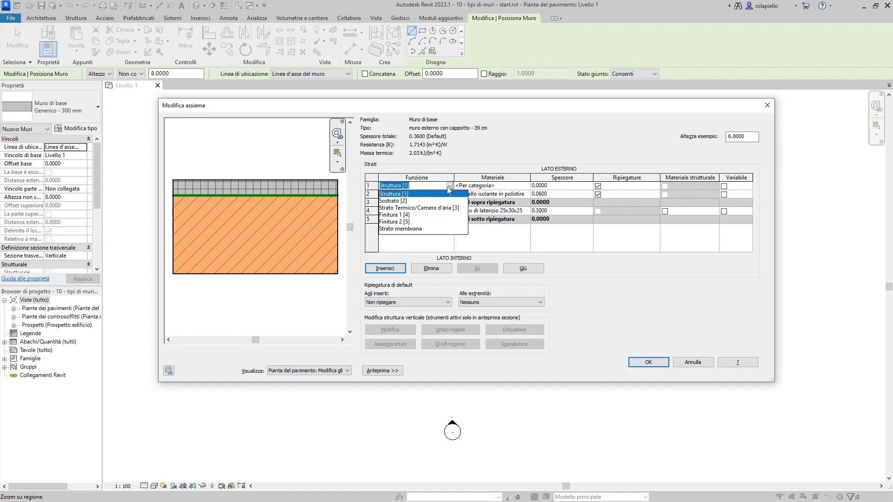
left_click(396, 215)
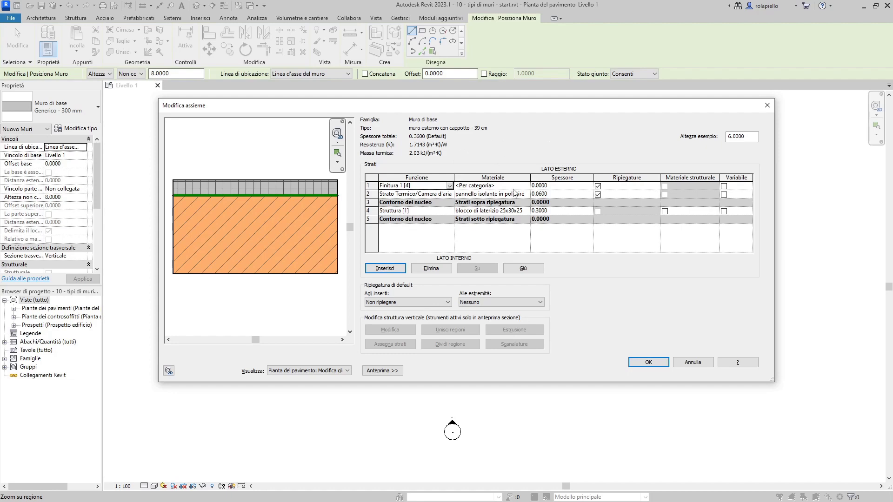
left_click(522, 186)
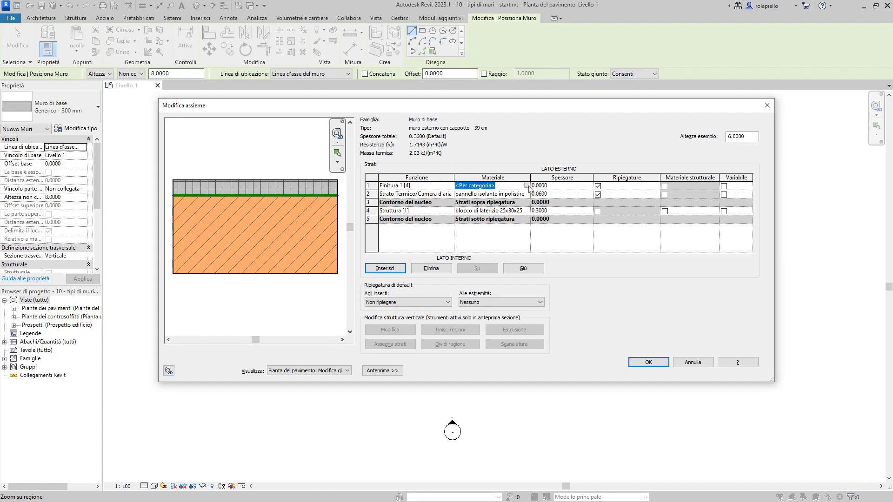
left_click(526, 185)
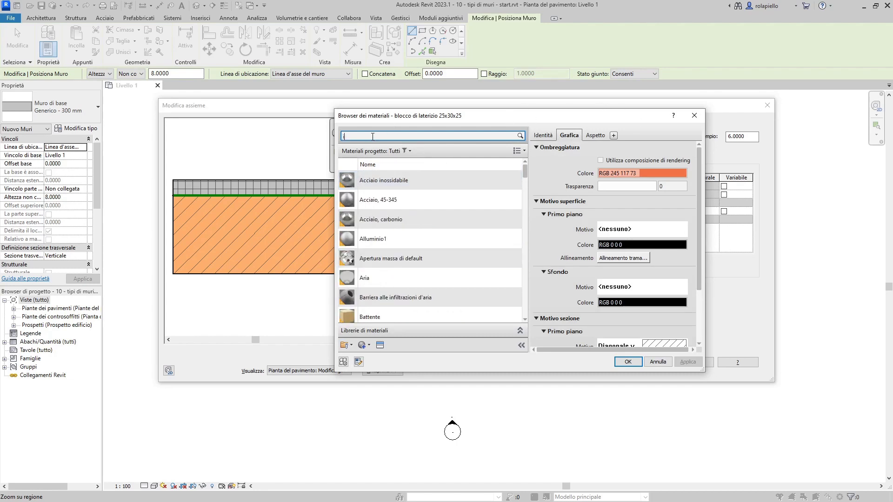
- Assign 'Rendering, beige, con trama' (searched as intonaco) to the finish layer at 0.01 thickness
type("ntonaco")
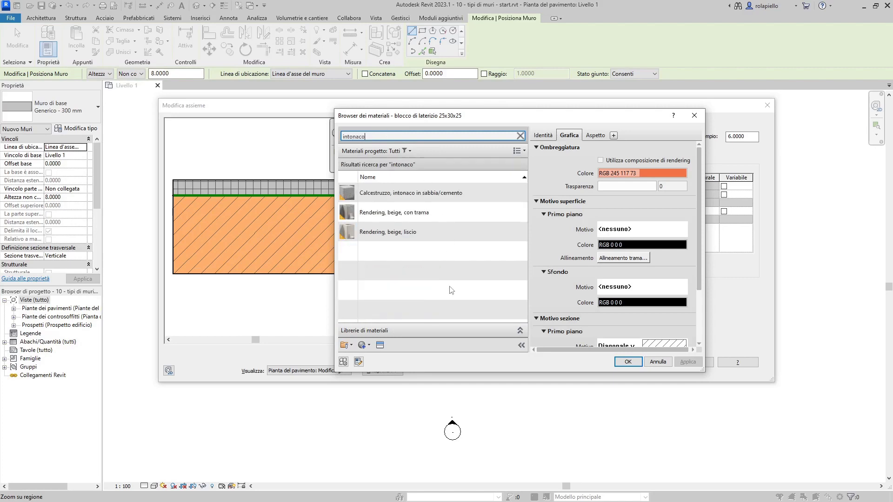
left_click(374, 215)
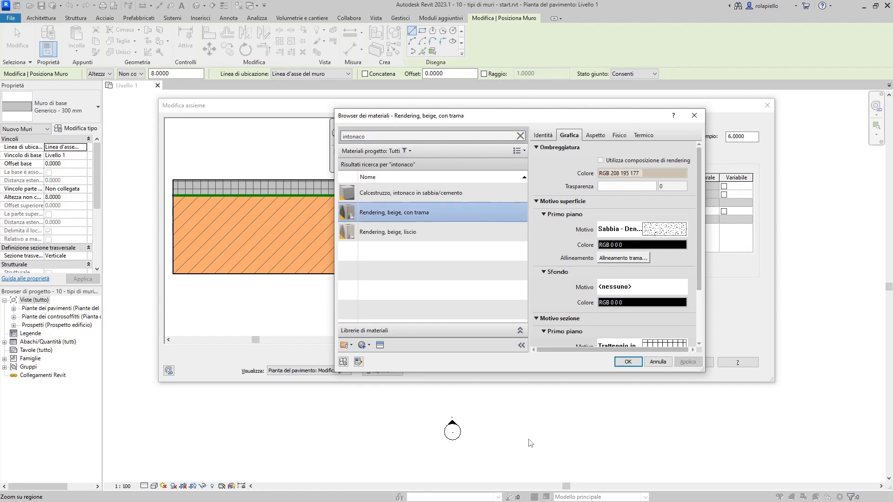
left_click(629, 362)
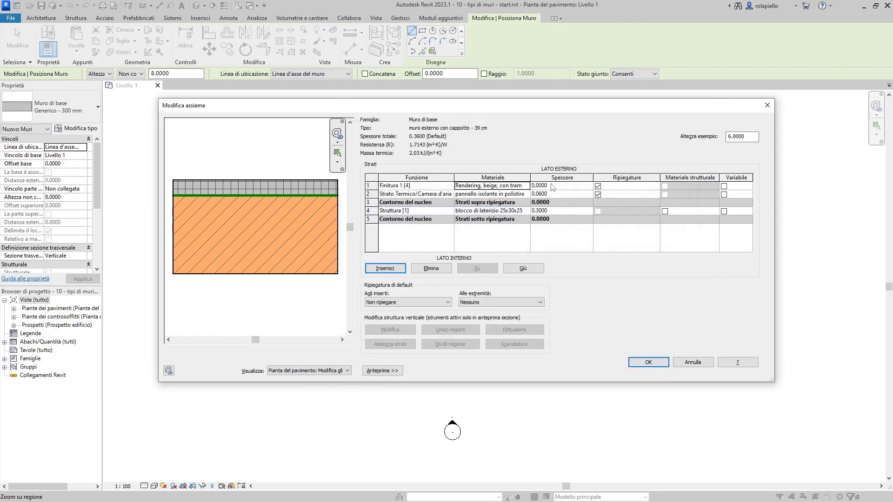
left_click(552, 185)
left_click_drag(548, 186, 540, 185)
type("1")
- Insert another layer and move it down to the last, interior-side row
left_click(385, 270)
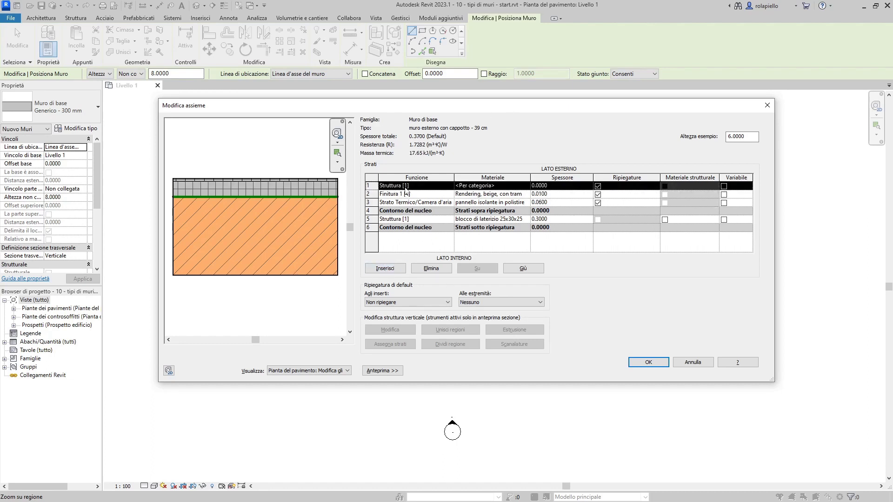
left_click(529, 270)
left_click(529, 270)
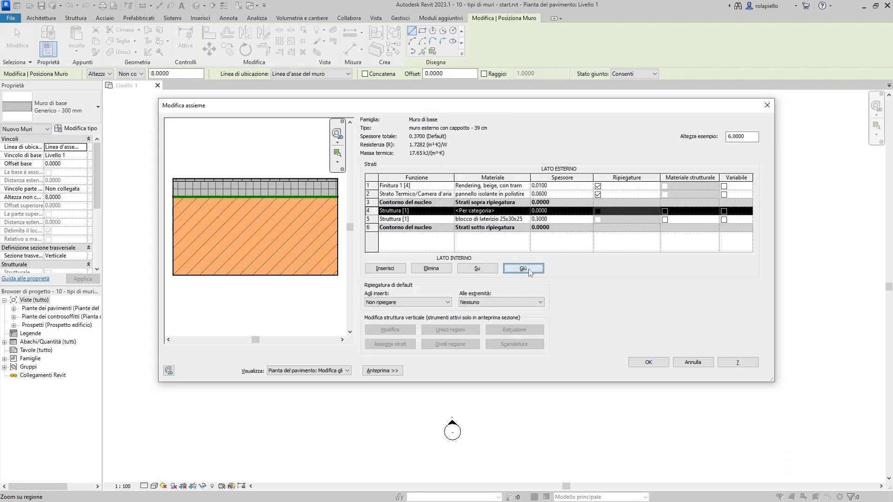
left_click(529, 270)
left_click(528, 270)
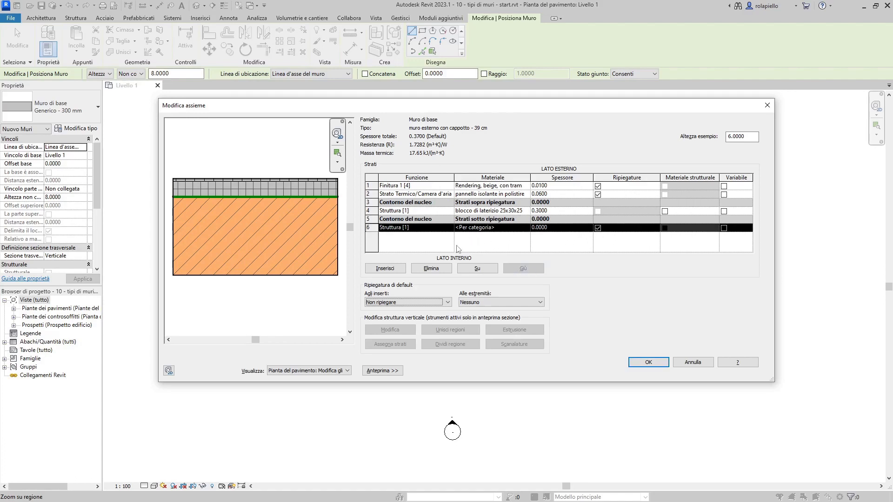
- Set the interior layer's function to Finitura 2 [5] and browse for its material
left_click(433, 228)
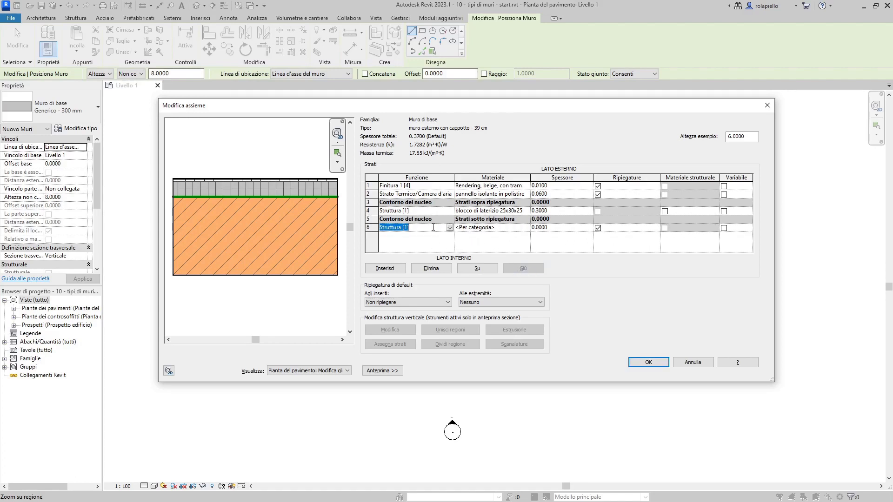
left_click(450, 228)
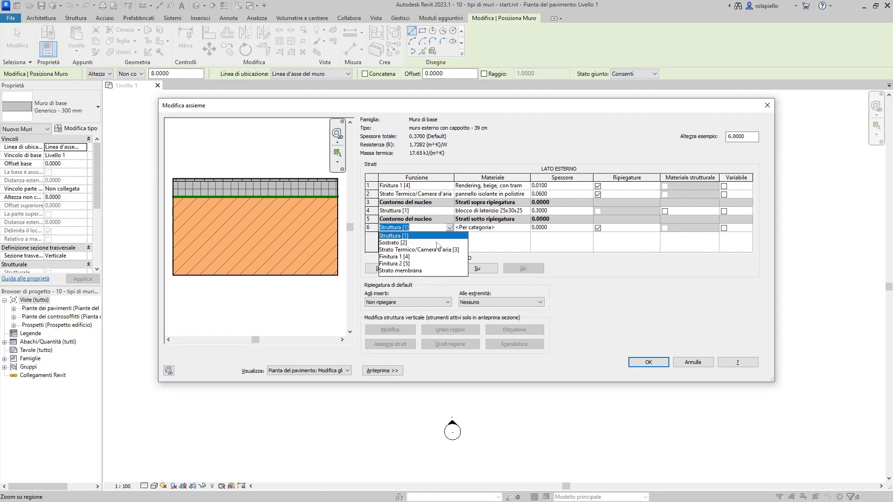
left_click(392, 264)
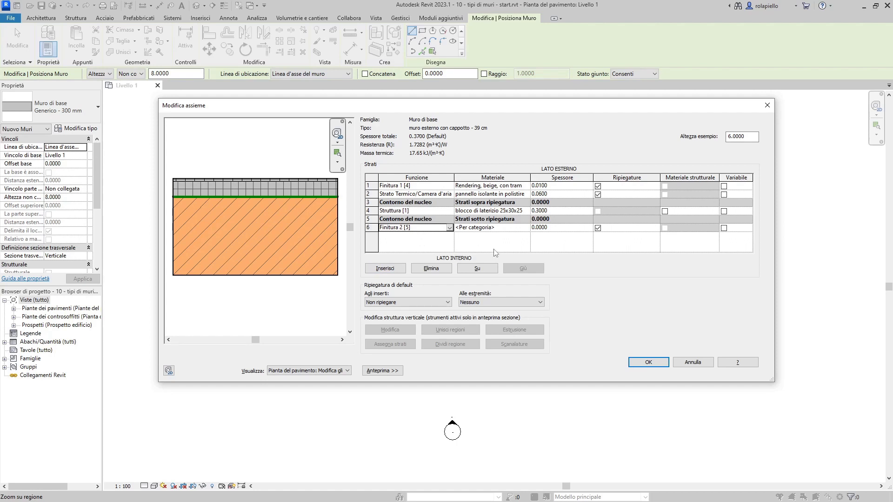
left_click(513, 231)
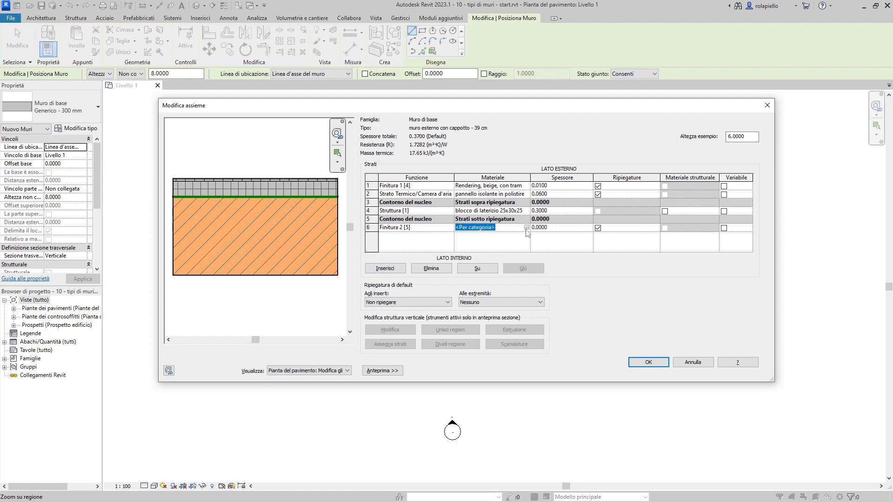
left_click(527, 228)
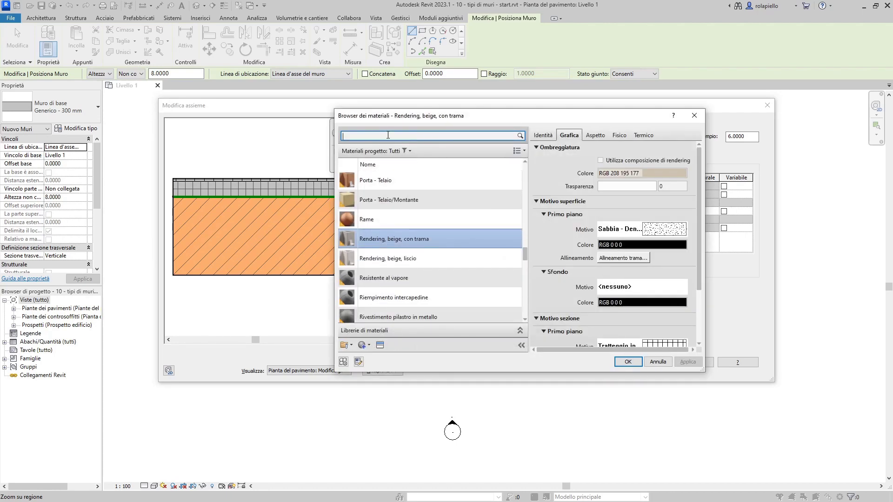
- Search 'bianco' and assign Finitura - Bianca to the interior finish layer
type("bia")
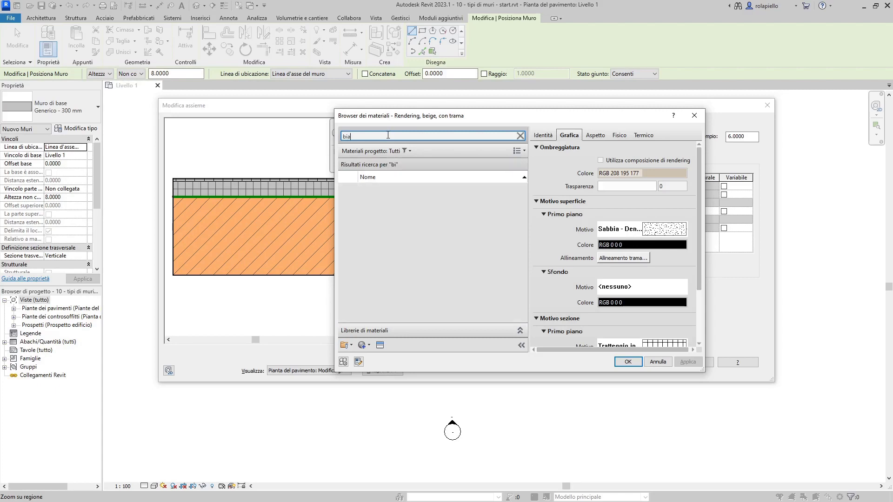
type("nco")
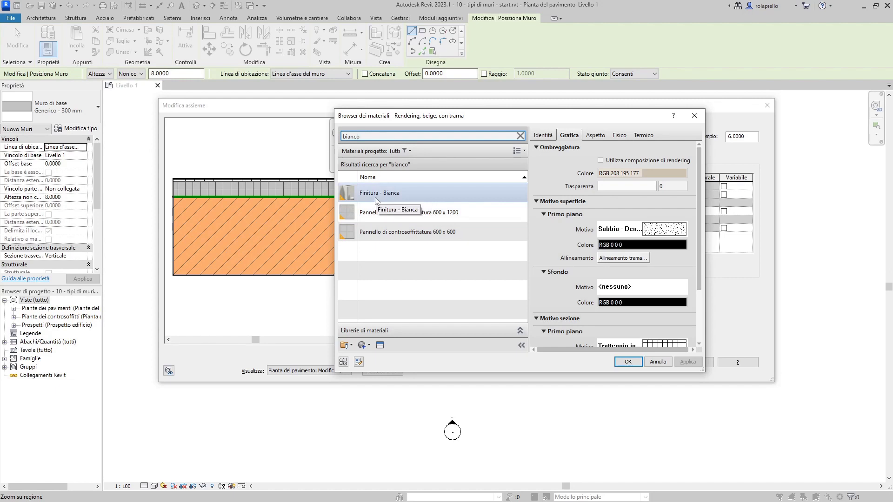
left_click(376, 201)
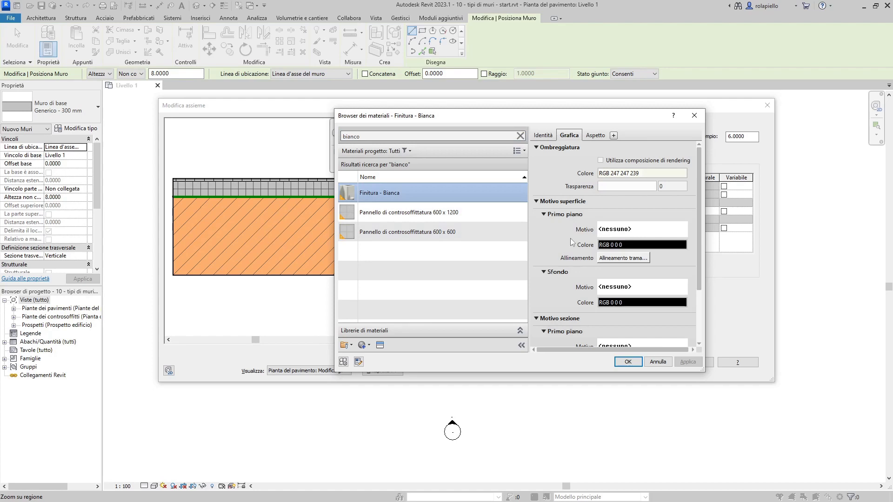
scroll(573, 241, "down", 3)
scroll(572, 242, "down", 1)
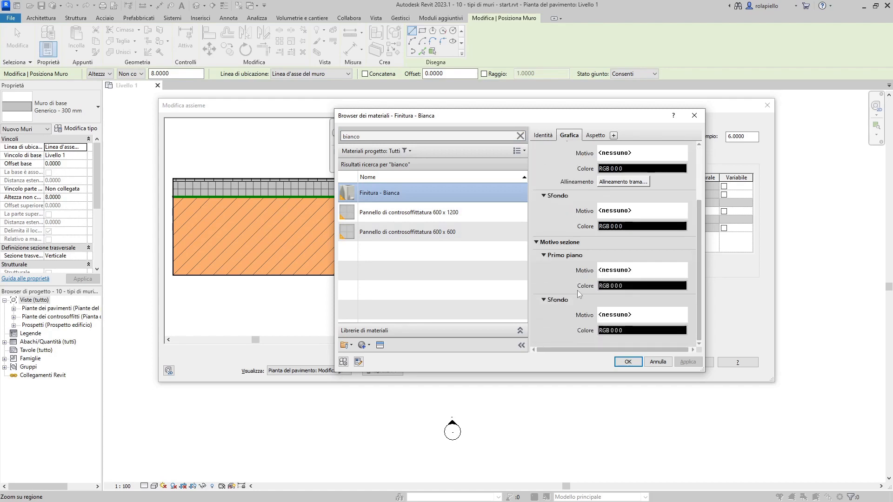
scroll(554, 237, "up", 2)
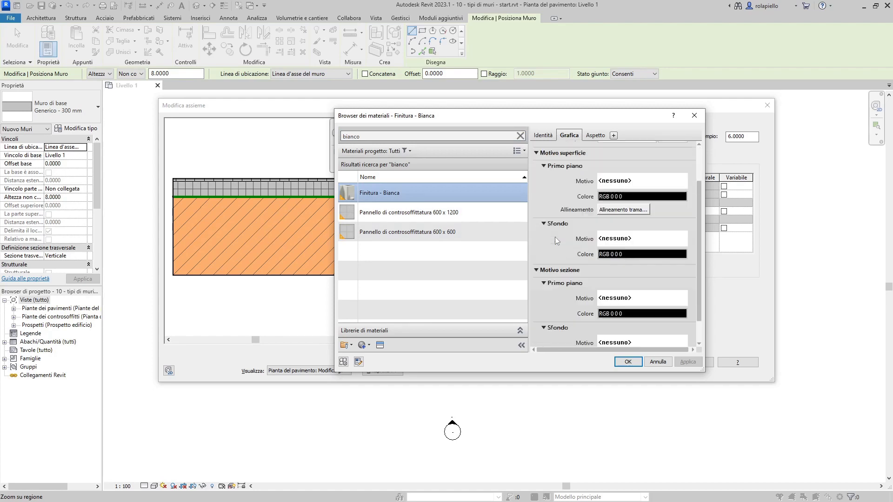
scroll(554, 239, "up", 2)
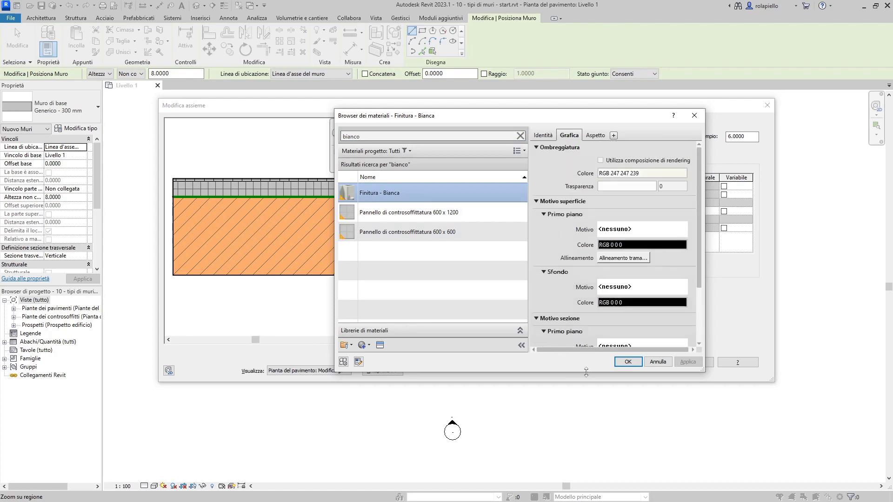
left_click(631, 363)
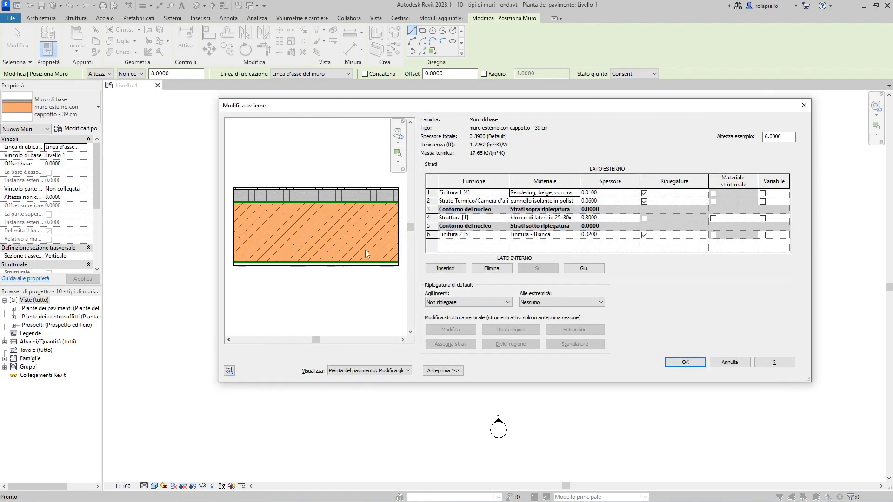
- Set the Rendering, beige, con trama section foreground pattern to <Nessun motivo>
scroll(318, 213, "up", 1)
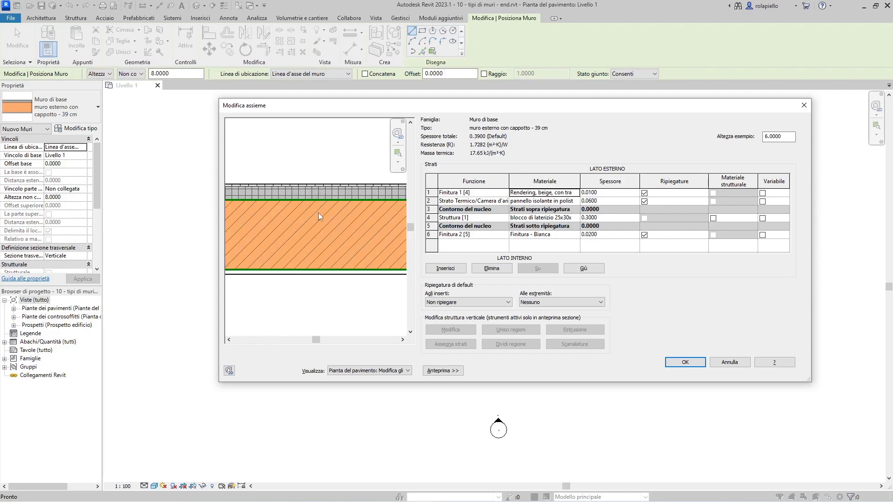
scroll(318, 213, "up", 1)
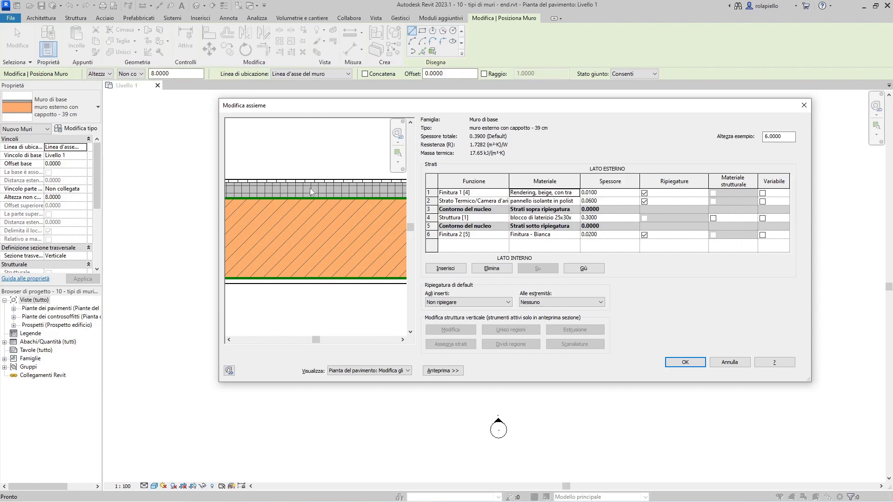
left_click(553, 193)
left_click(577, 193)
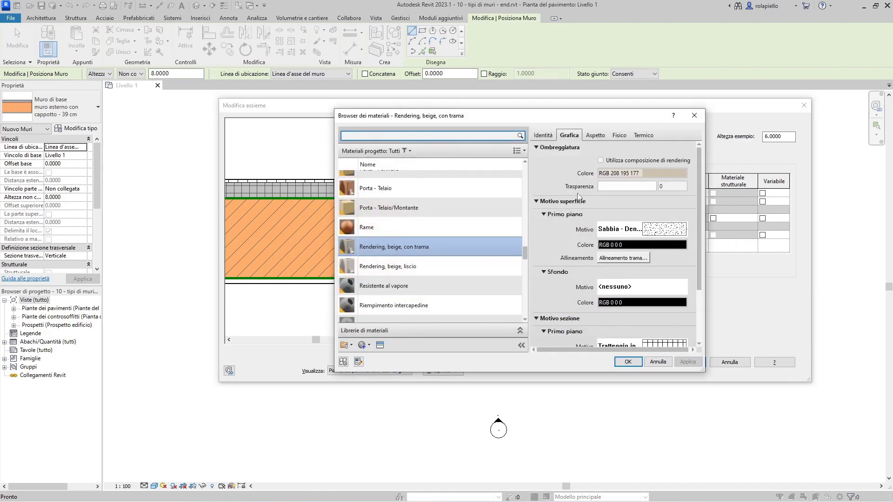
scroll(560, 241, "down", 3)
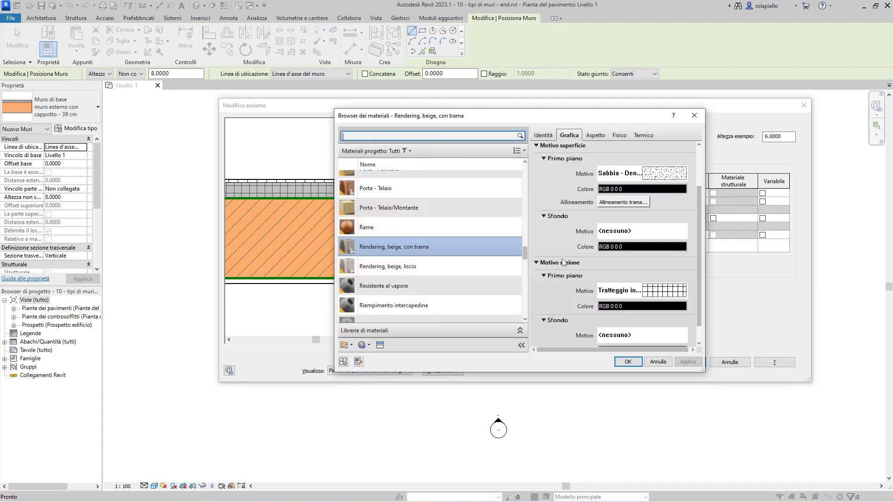
left_click(659, 293)
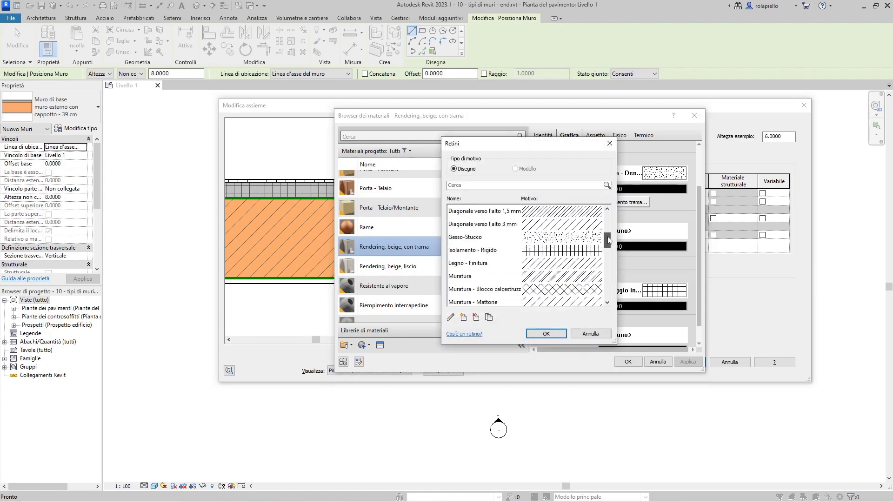
left_click_drag(607, 268, 610, 220)
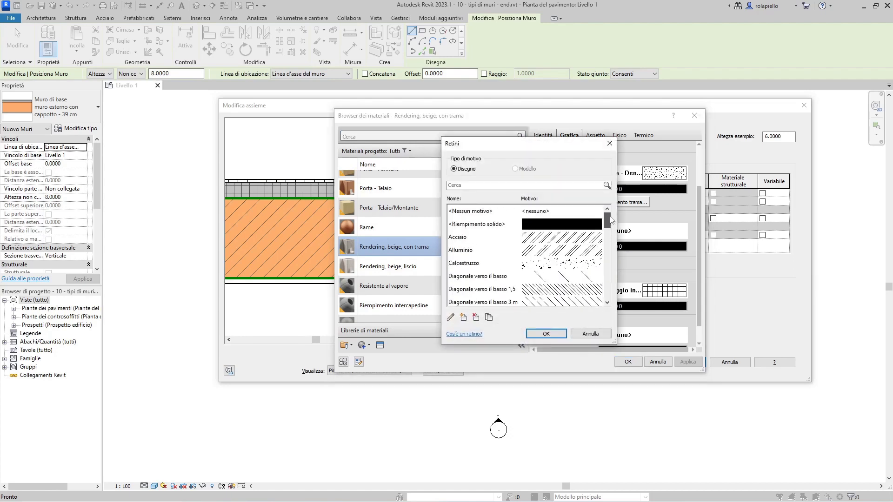
left_click(467, 213)
left_click(552, 334)
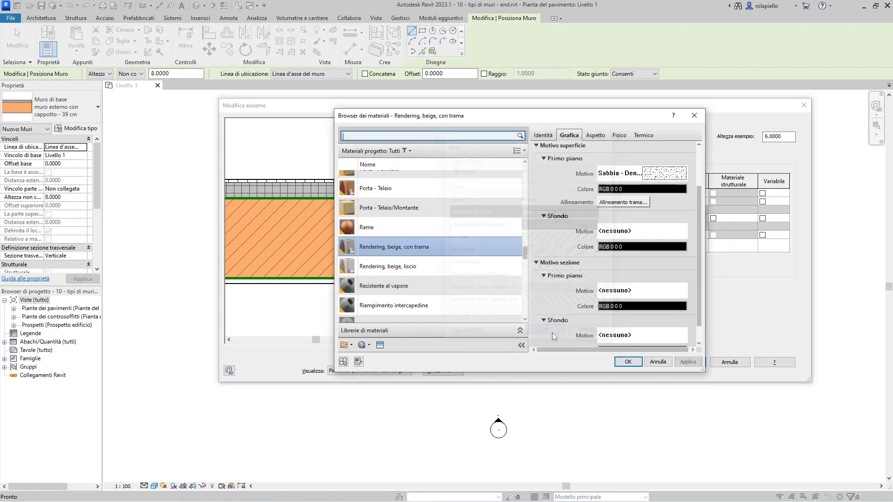
left_click(627, 361)
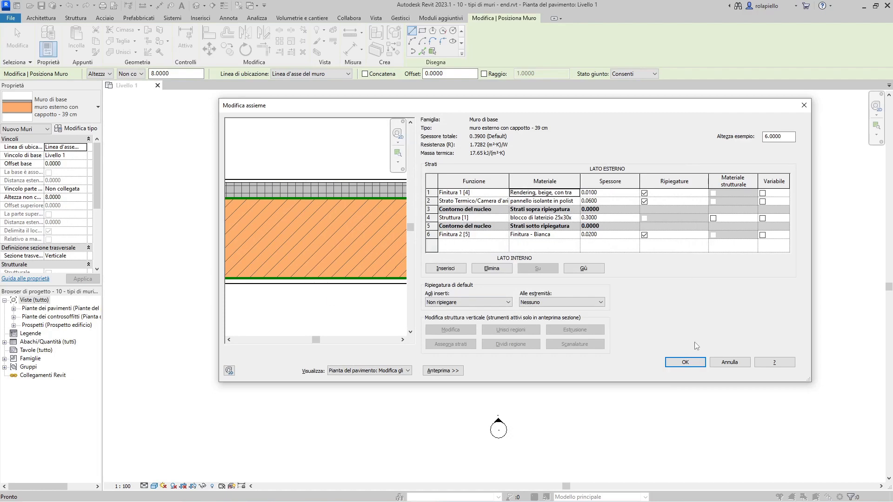
- Accept the 39 cm wall type and draw a 13.6 m horizontal wall in Livello 1
left_click(683, 364)
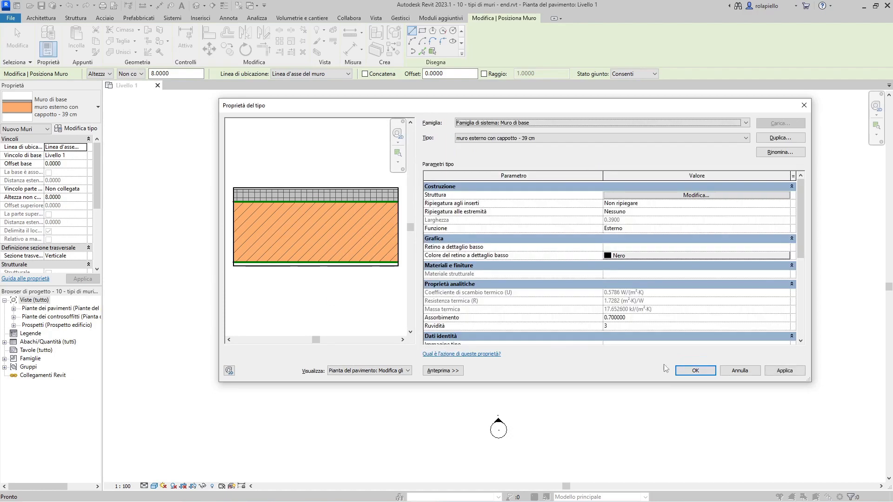
left_click(699, 372)
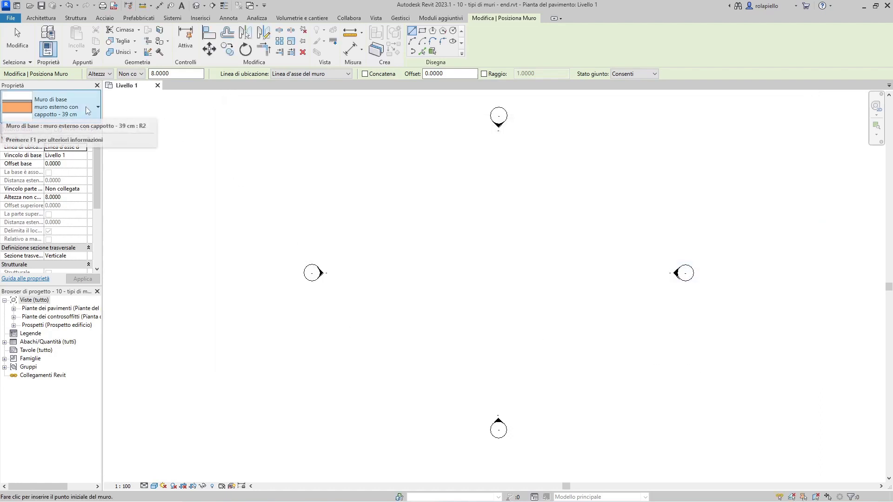
left_click(402, 273)
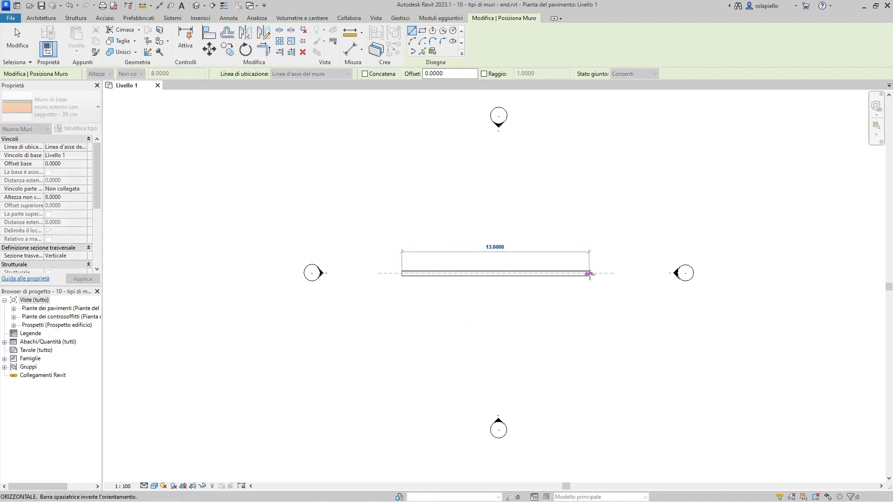
left_click(589, 273)
scroll(495, 292, "up", 1)
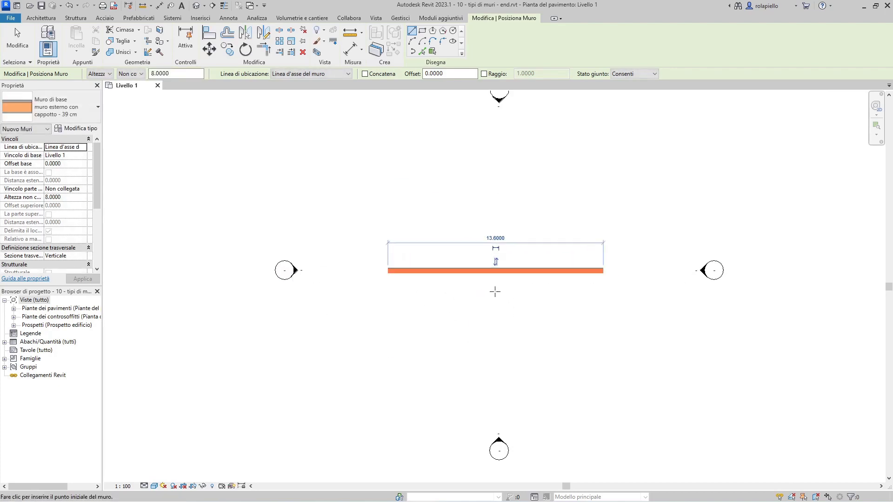
scroll(495, 292, "up", 2)
scroll(495, 291, "up", 1)
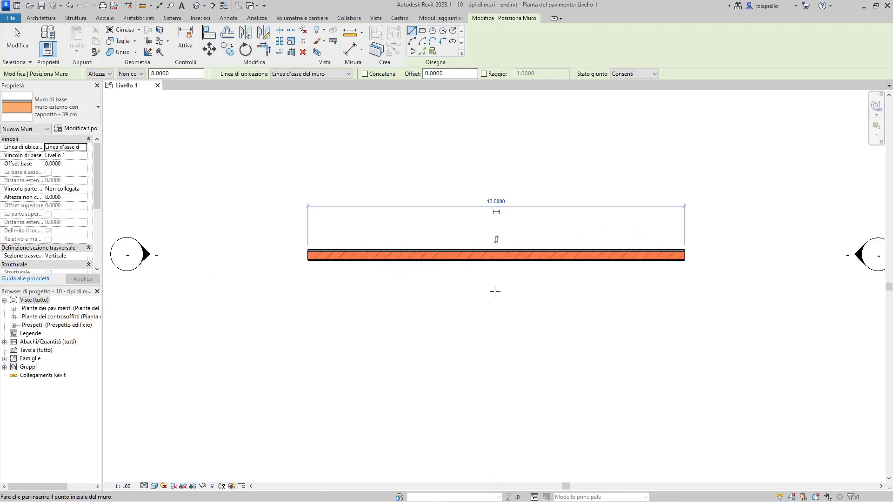
left_click(144, 487)
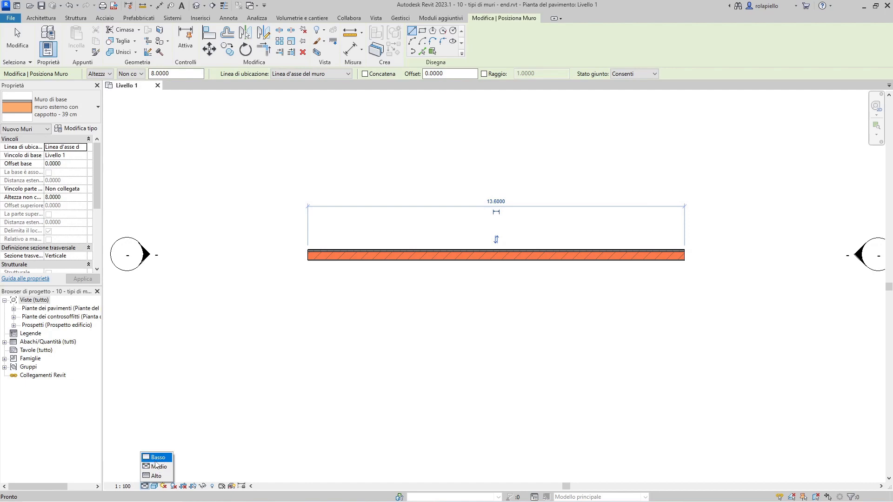
- Set the Livello 1 plan's detail level to Basso so the wall shows as grey fill
left_click(156, 458)
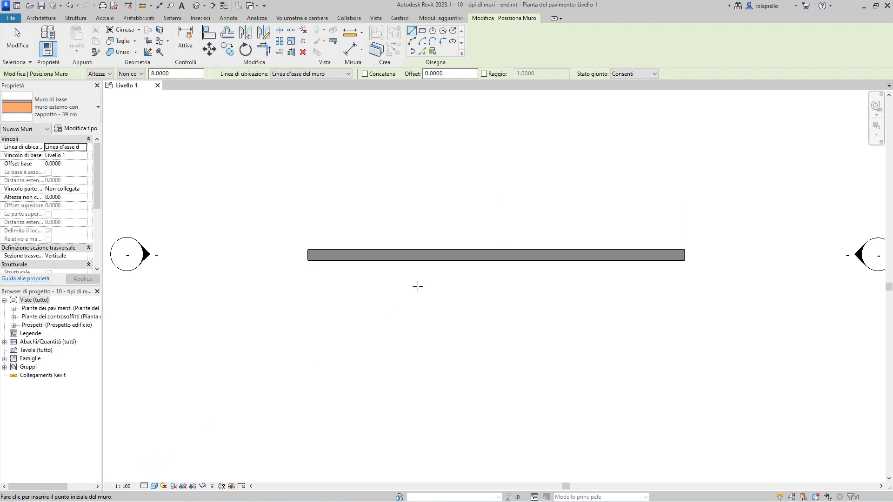